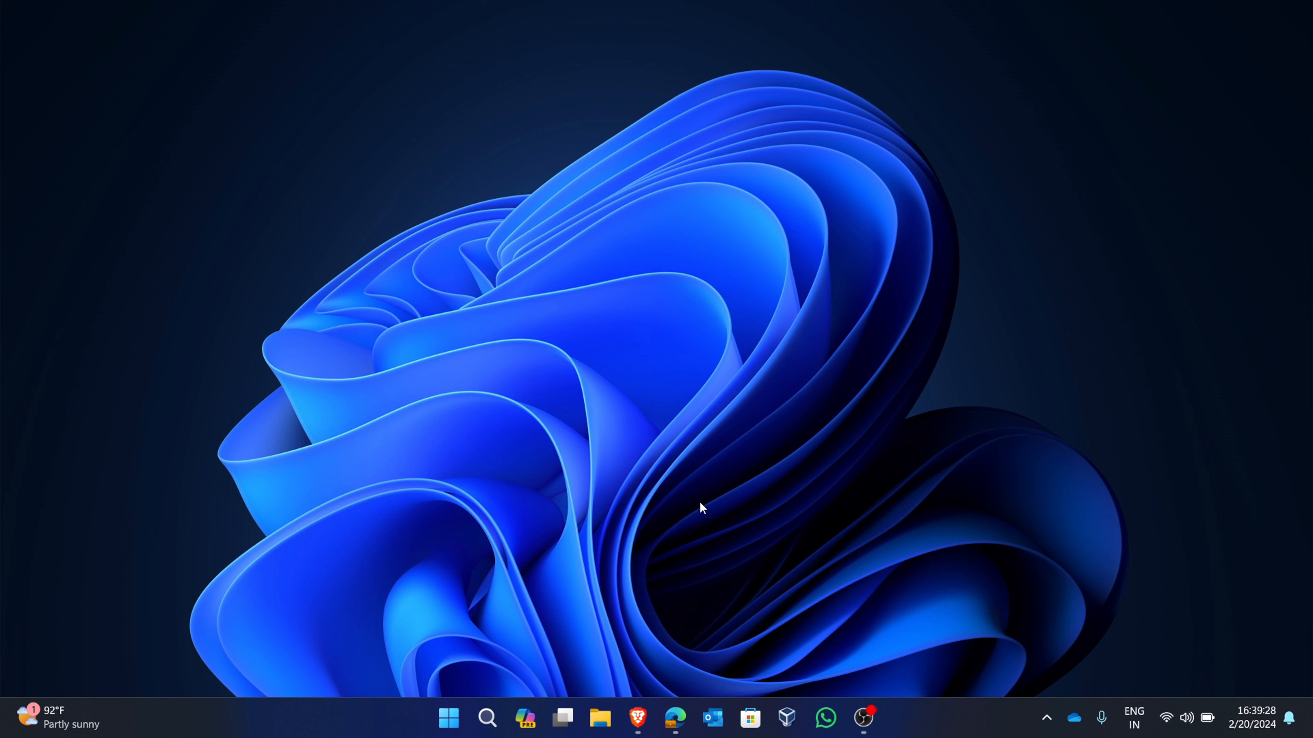
- Open the private browser window and go to kali.org
mouse_move(638, 701)
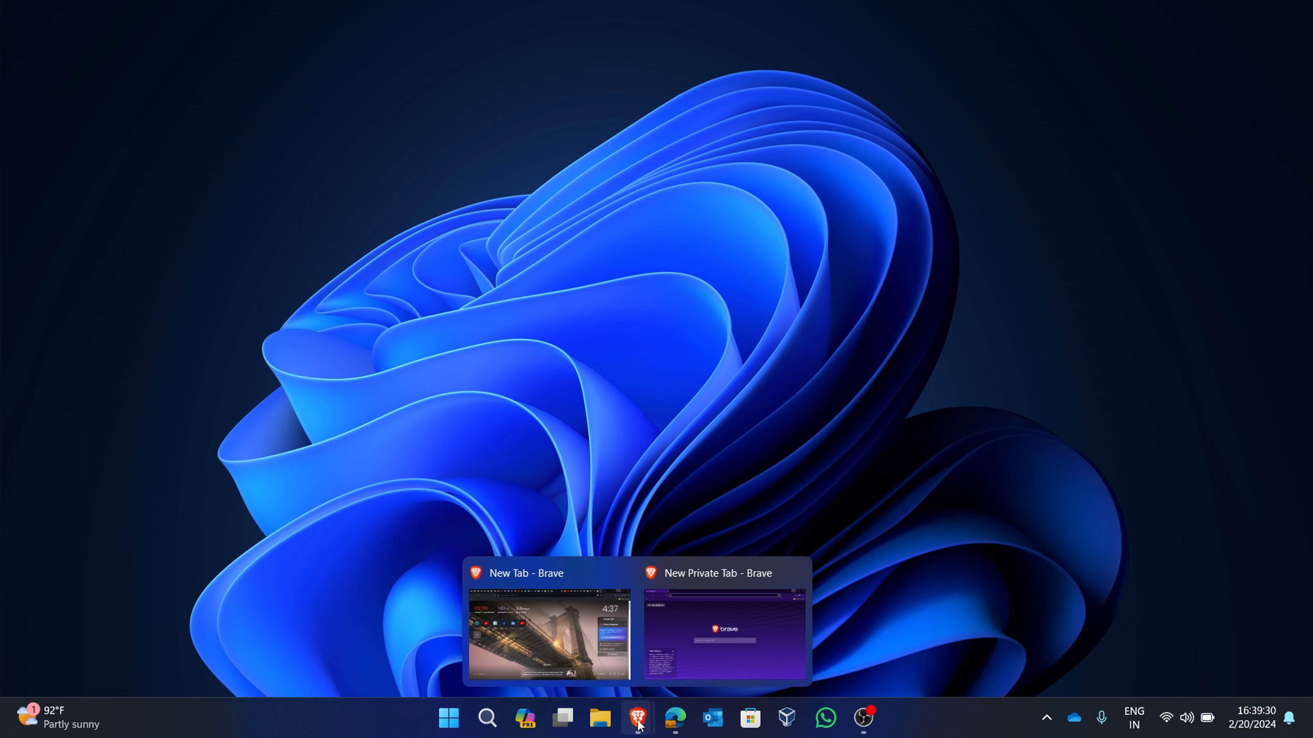
left_click(685, 664)
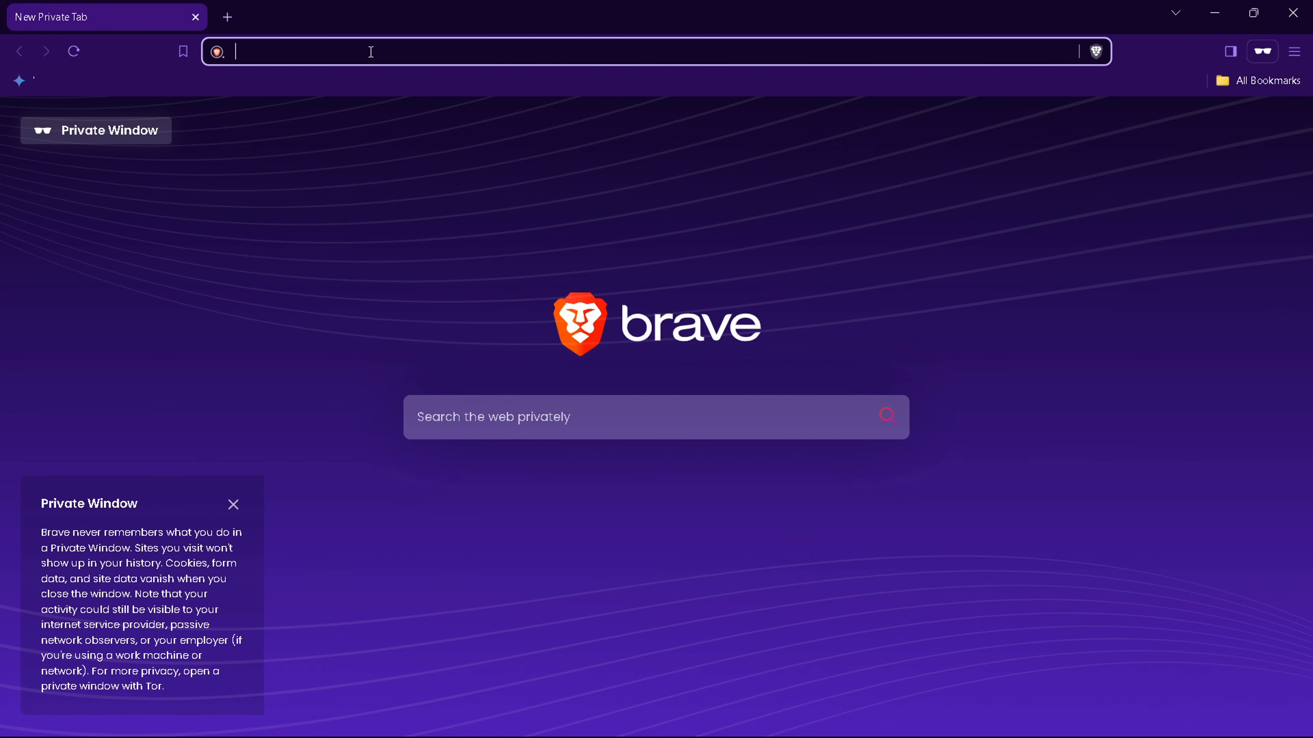
type("kali")
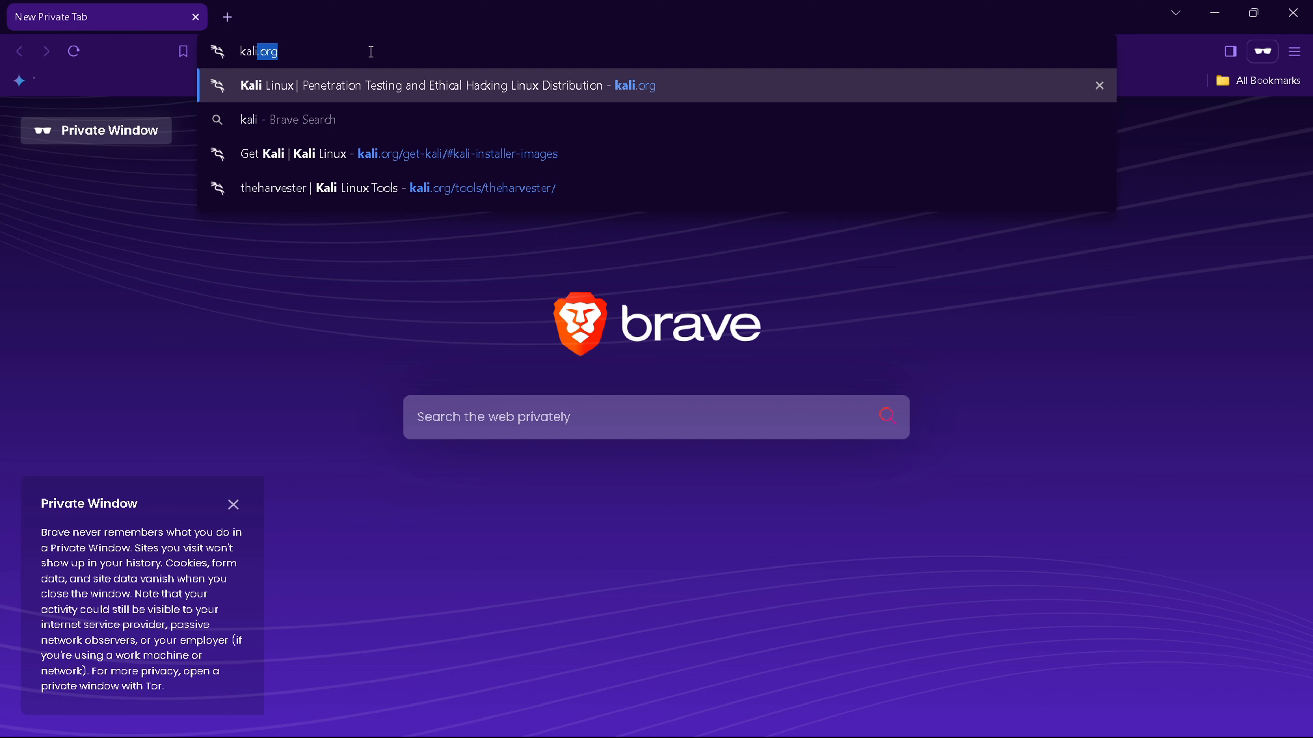
type(".org")
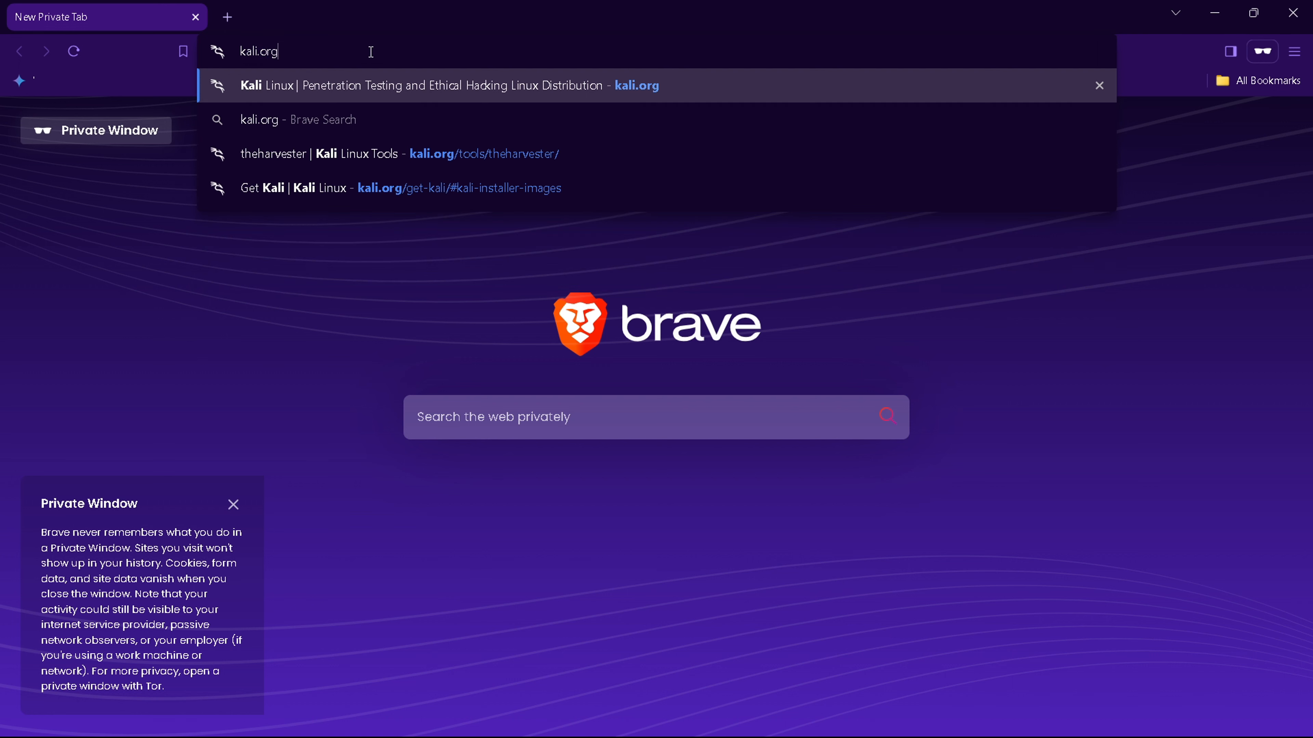
key("Return")
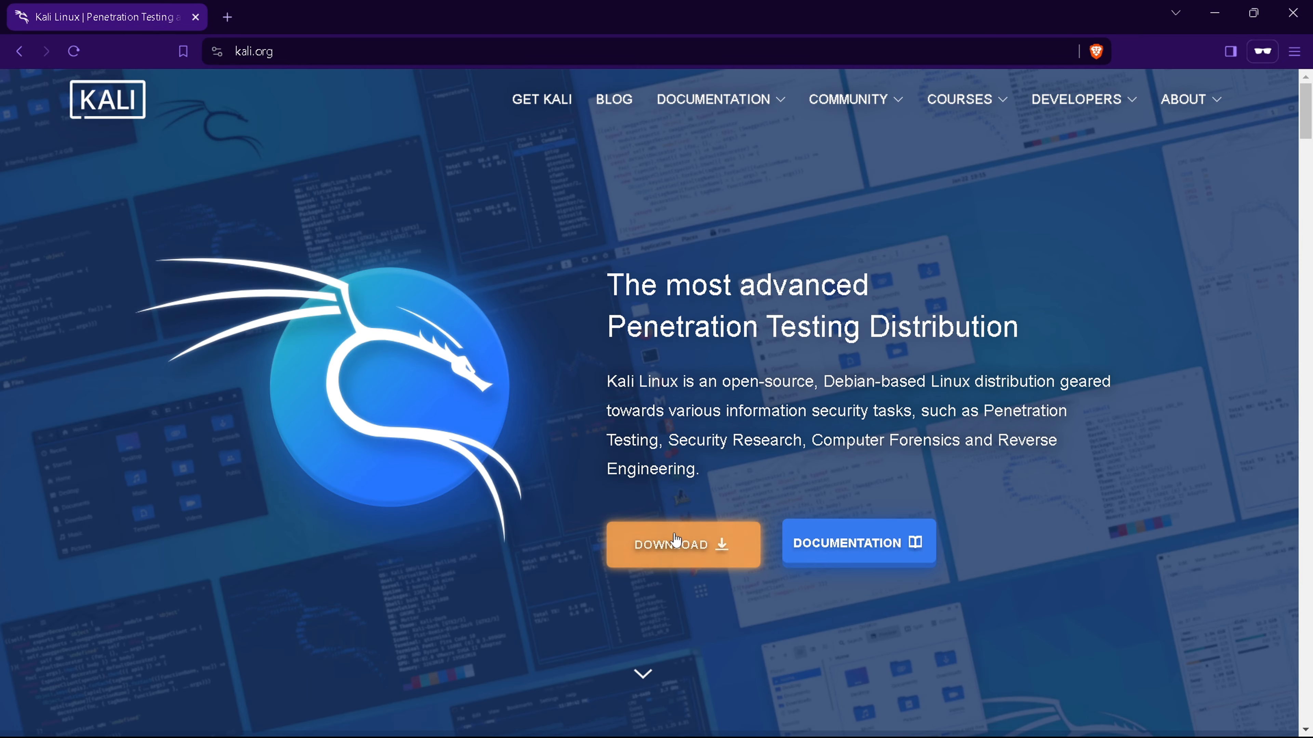
- Try to download the Kali Purple 64-bit installer image from the Get Kali page
left_click(676, 540)
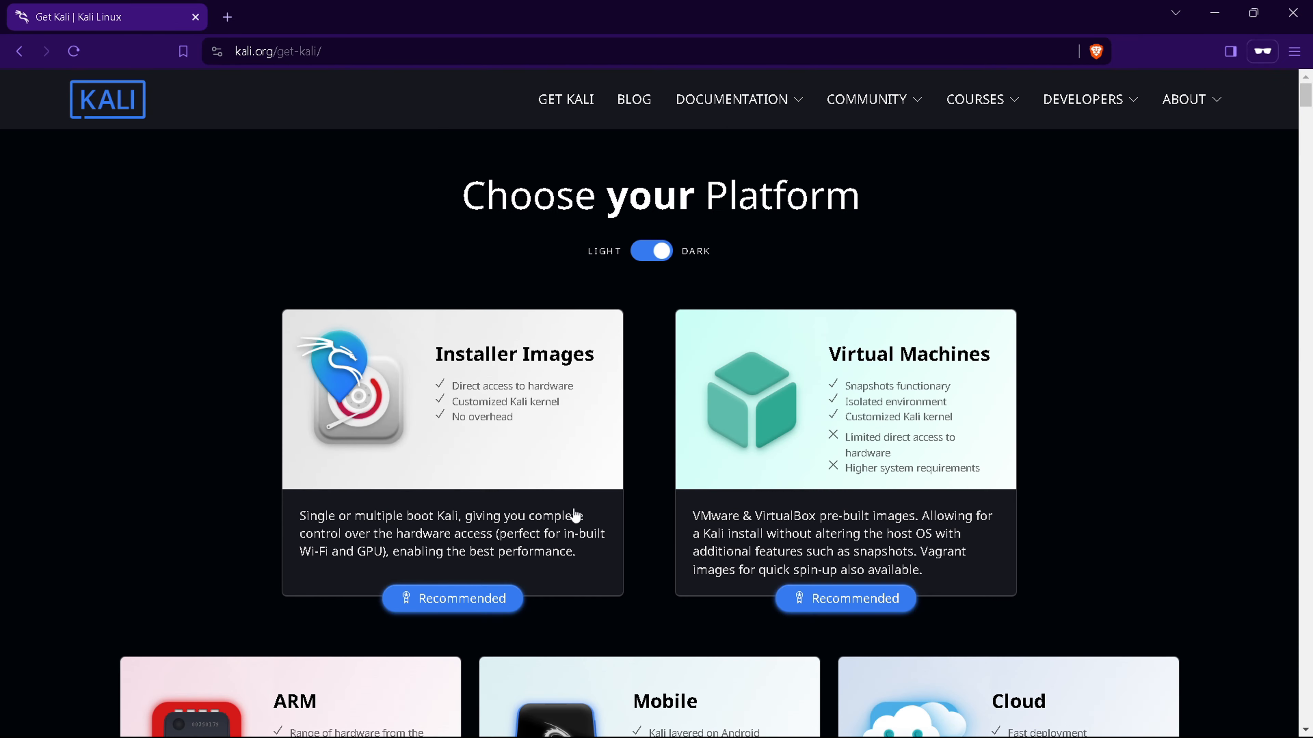
scroll(573, 512, "down", 15)
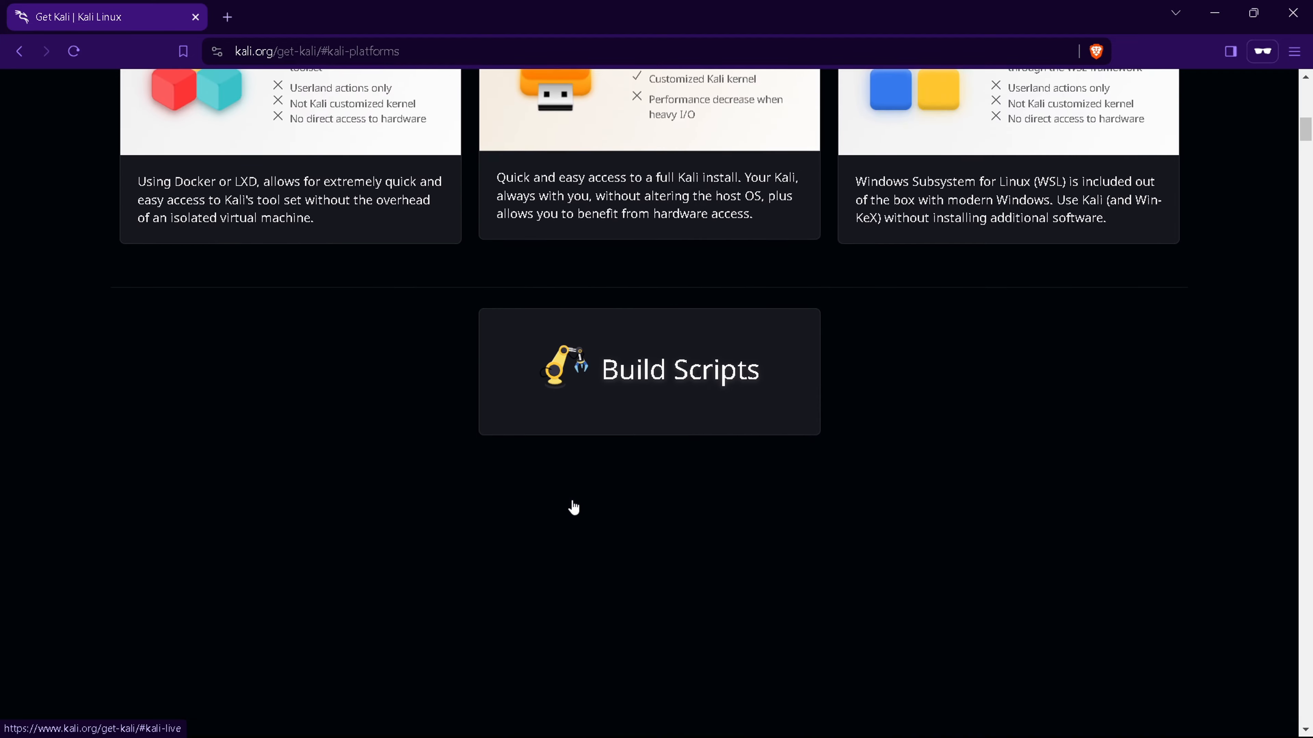
scroll(573, 508, "down", 5)
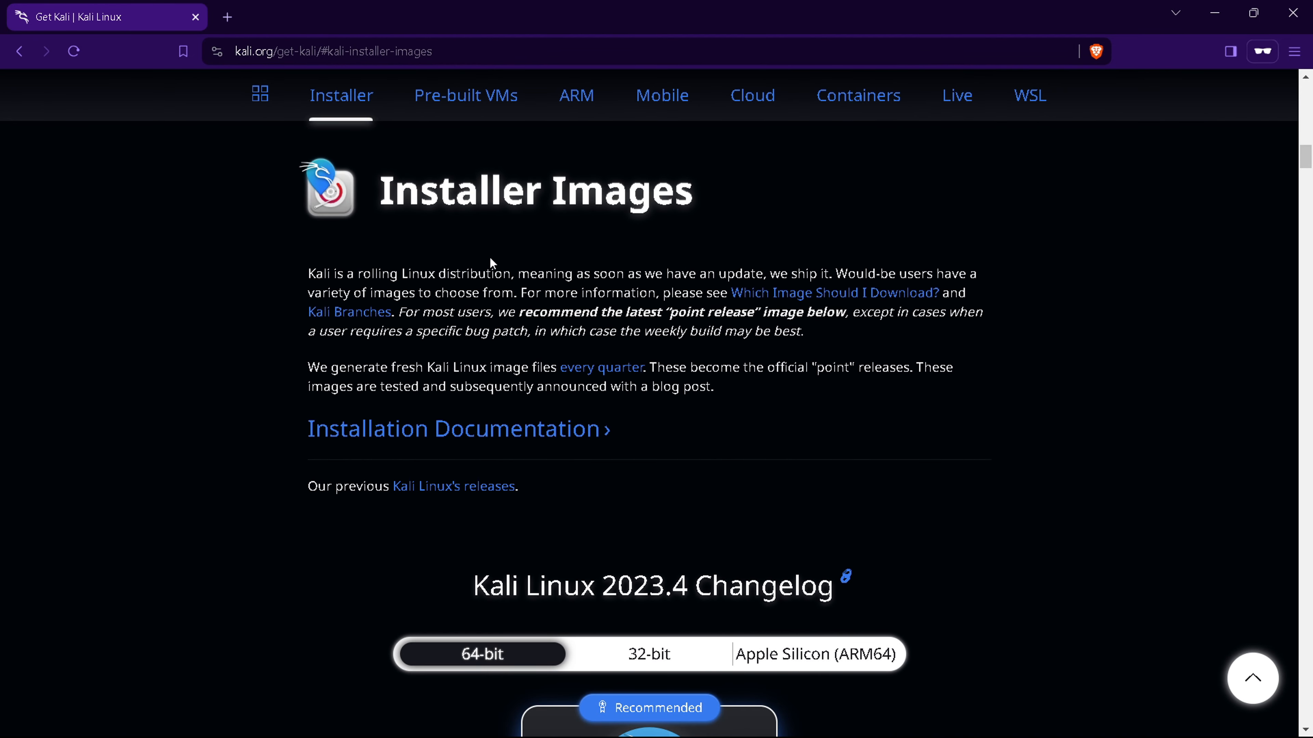
scroll(578, 280, "down", 8)
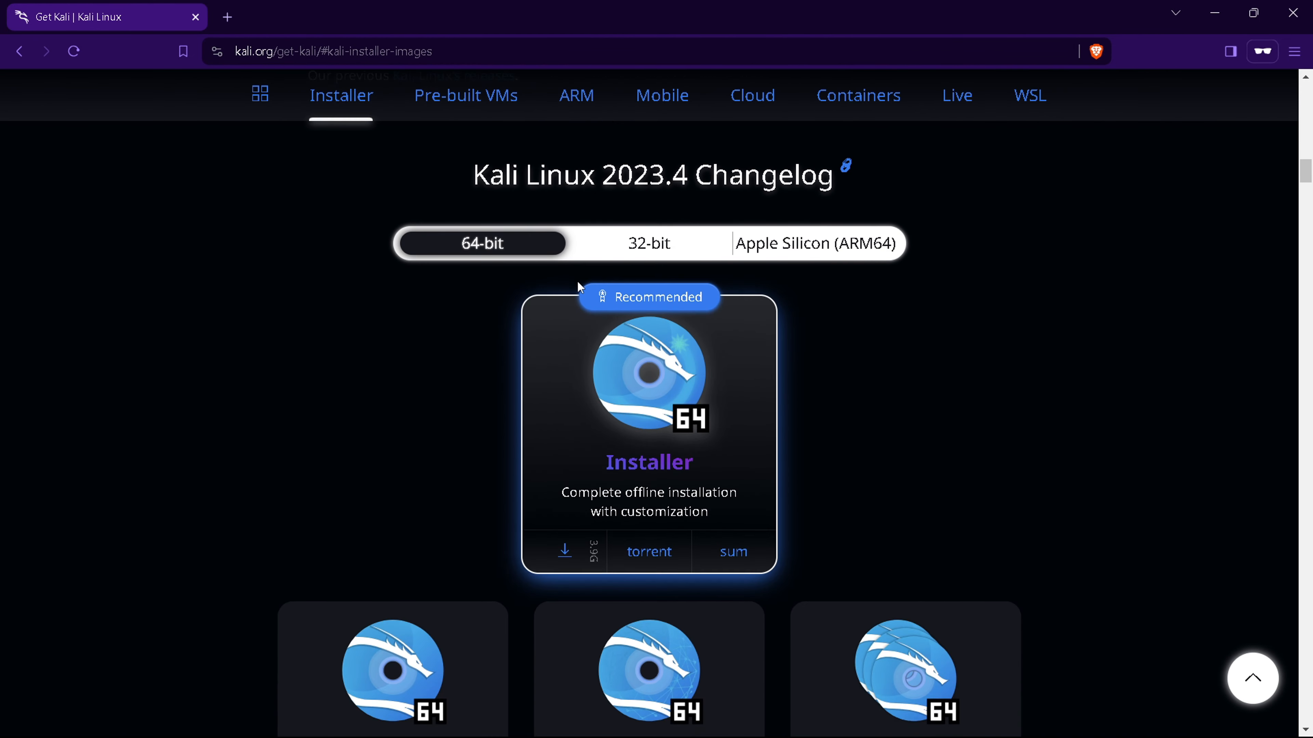
scroll(577, 280, "down", 10)
scroll(579, 285, "down", 10)
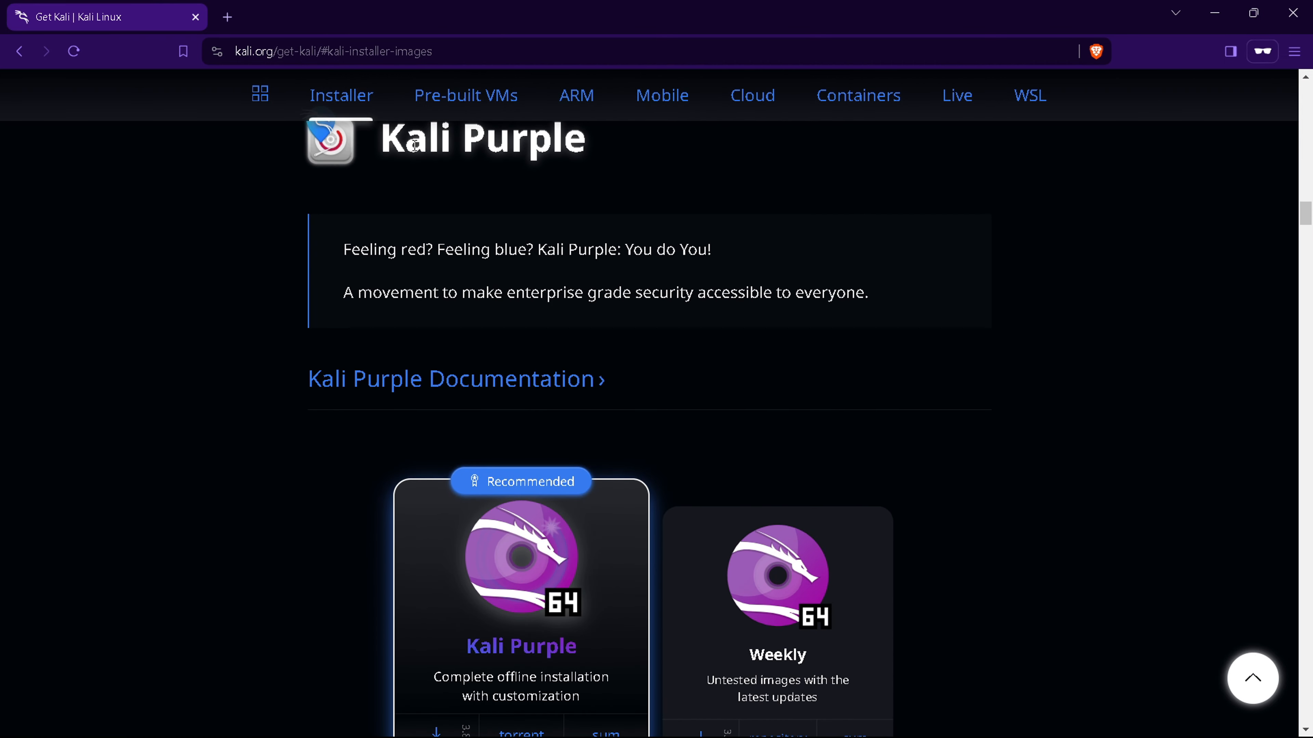
scroll(469, 430, "down", 2)
scroll(470, 430, "down", 4)
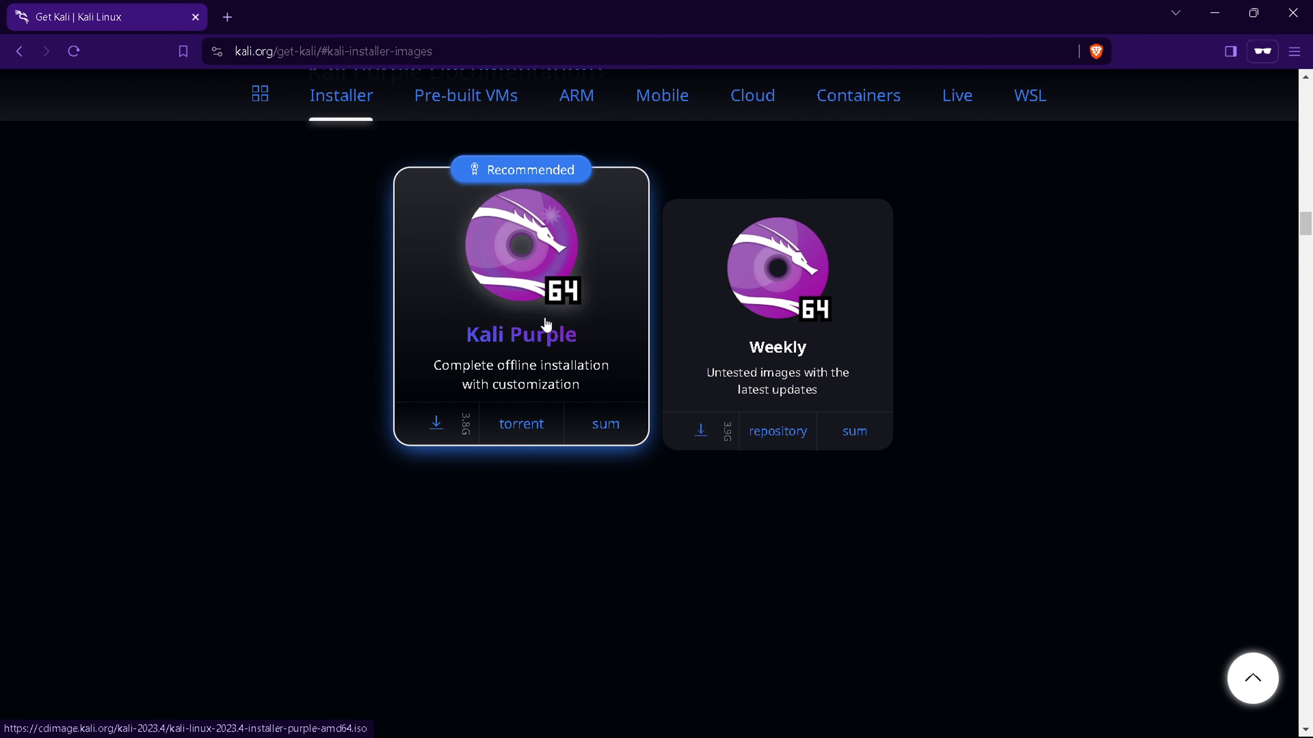
left_click(437, 425)
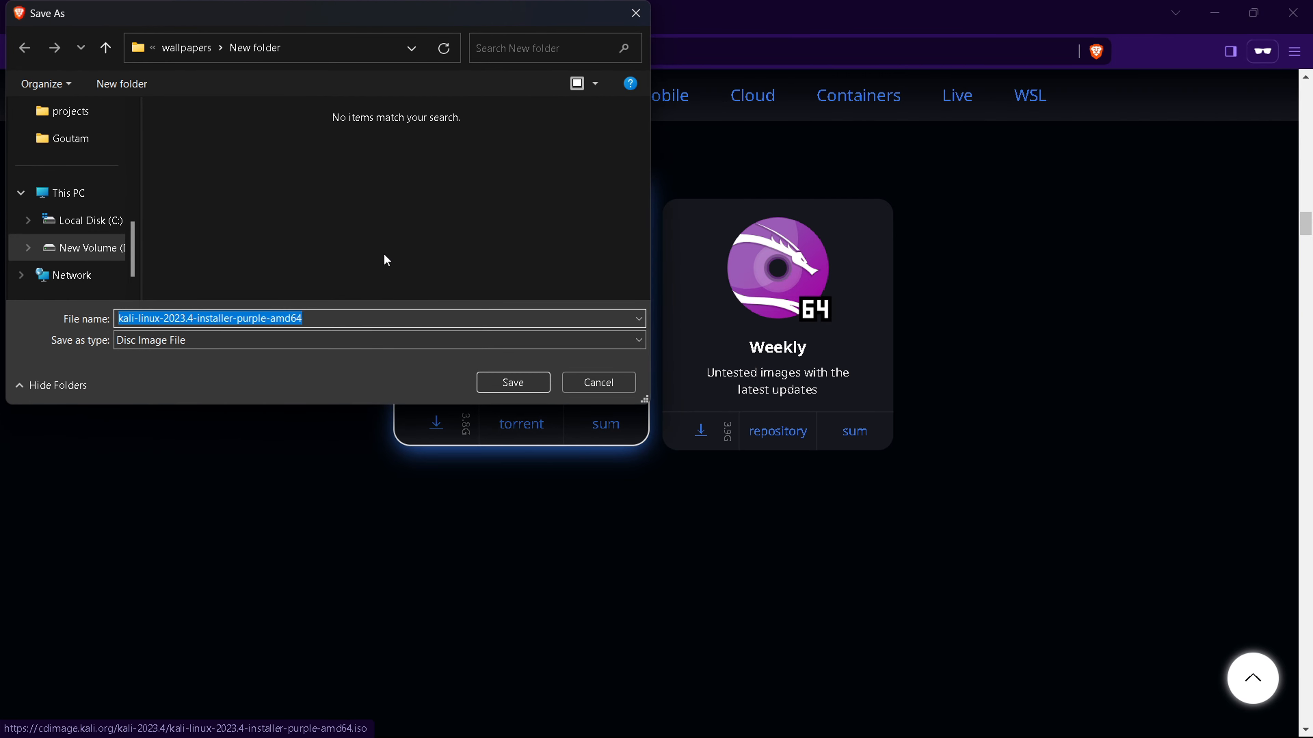
left_click(610, 388)
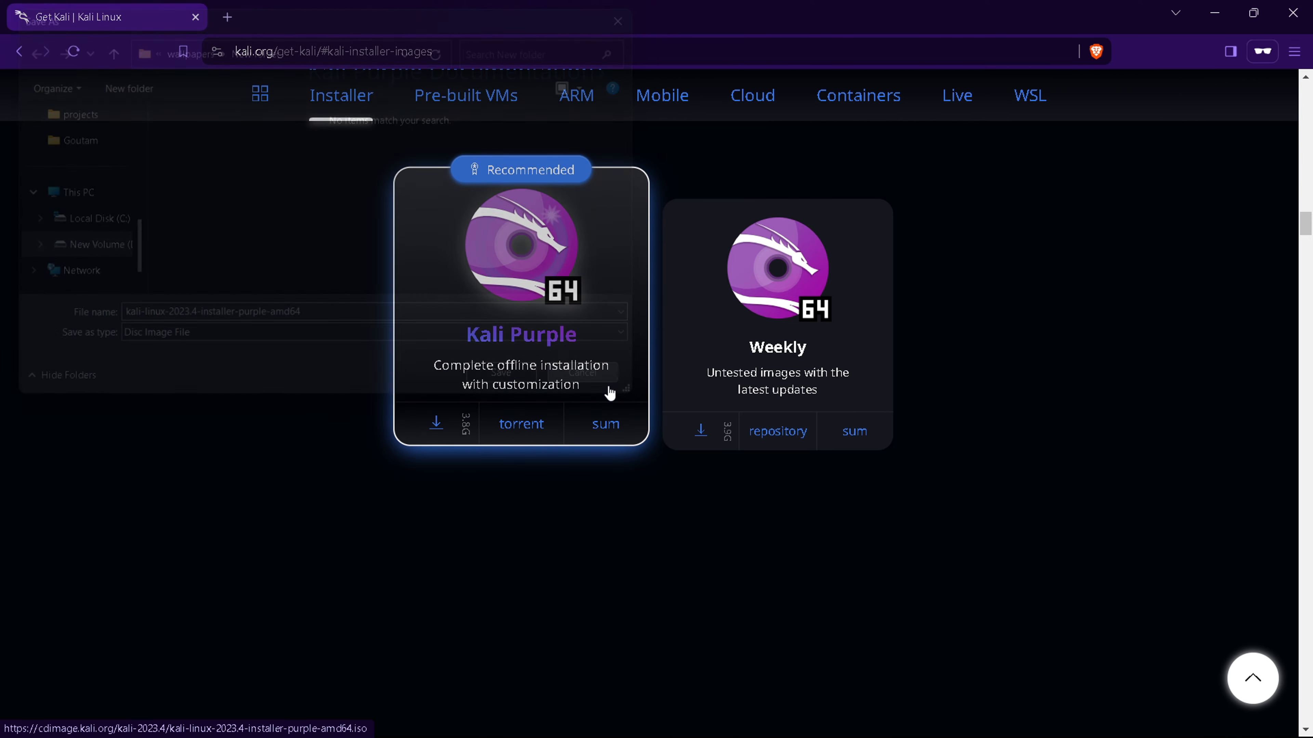
- Minimize the browser, start creating a new virtual machine and name it kali purple
left_click(1209, 6)
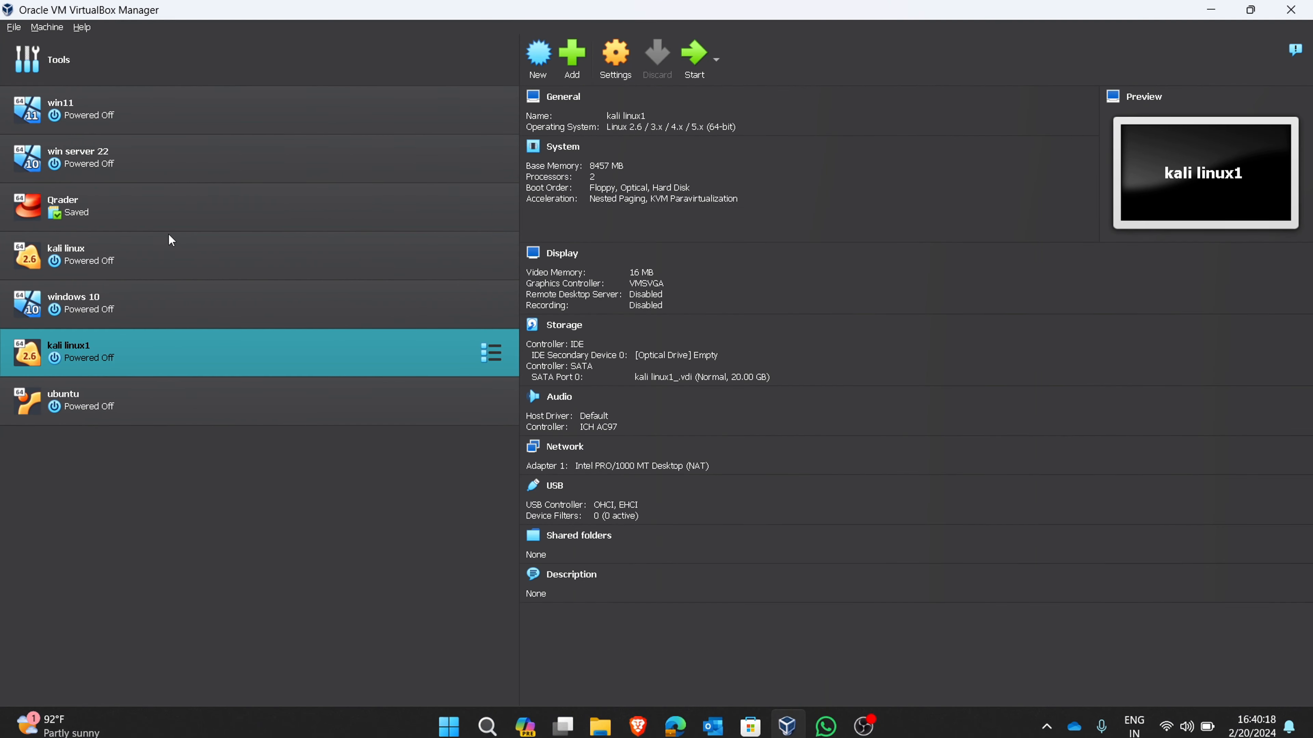
left_click(537, 59)
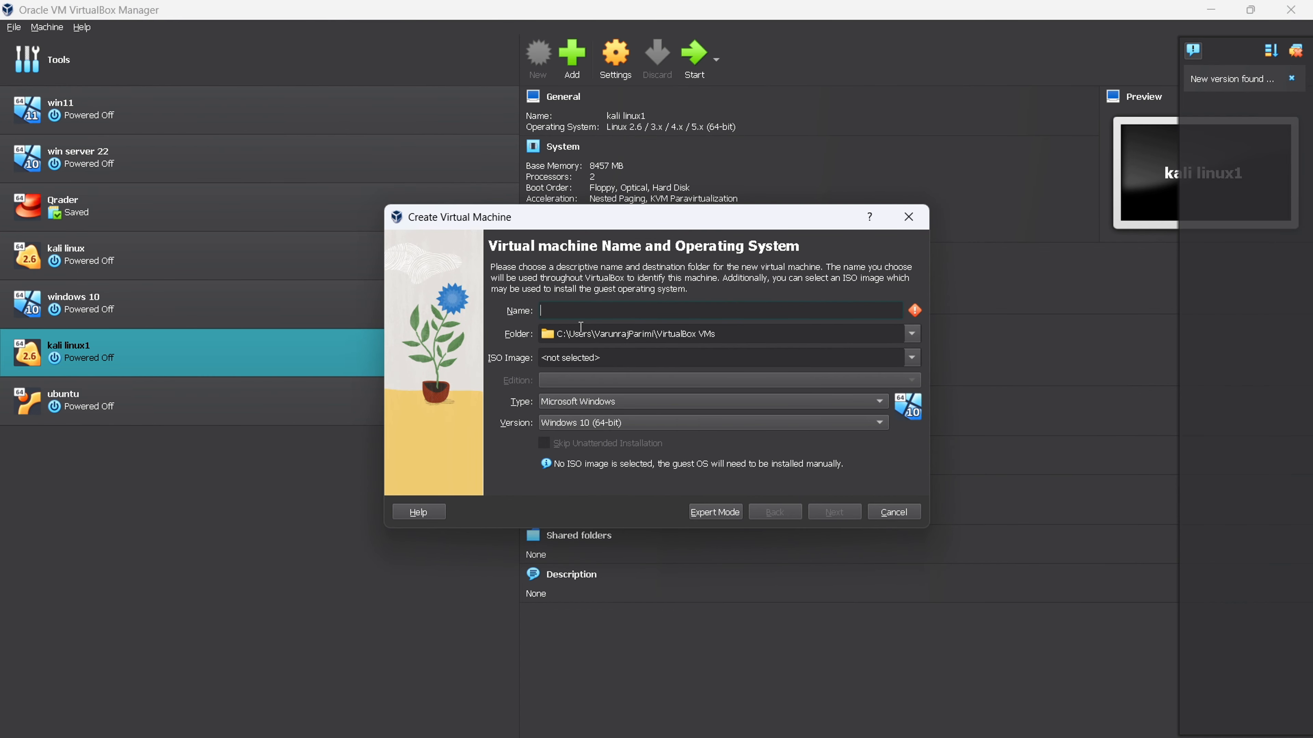
type("k")
type("alkki")
key("BackSpace")
key("BackSpace")
type("i purple")
- Set the type to Linux and the version to Linux 2.6 / 3.x / 4.x / 5.x (64-bit), then continue
left_click(649, 395)
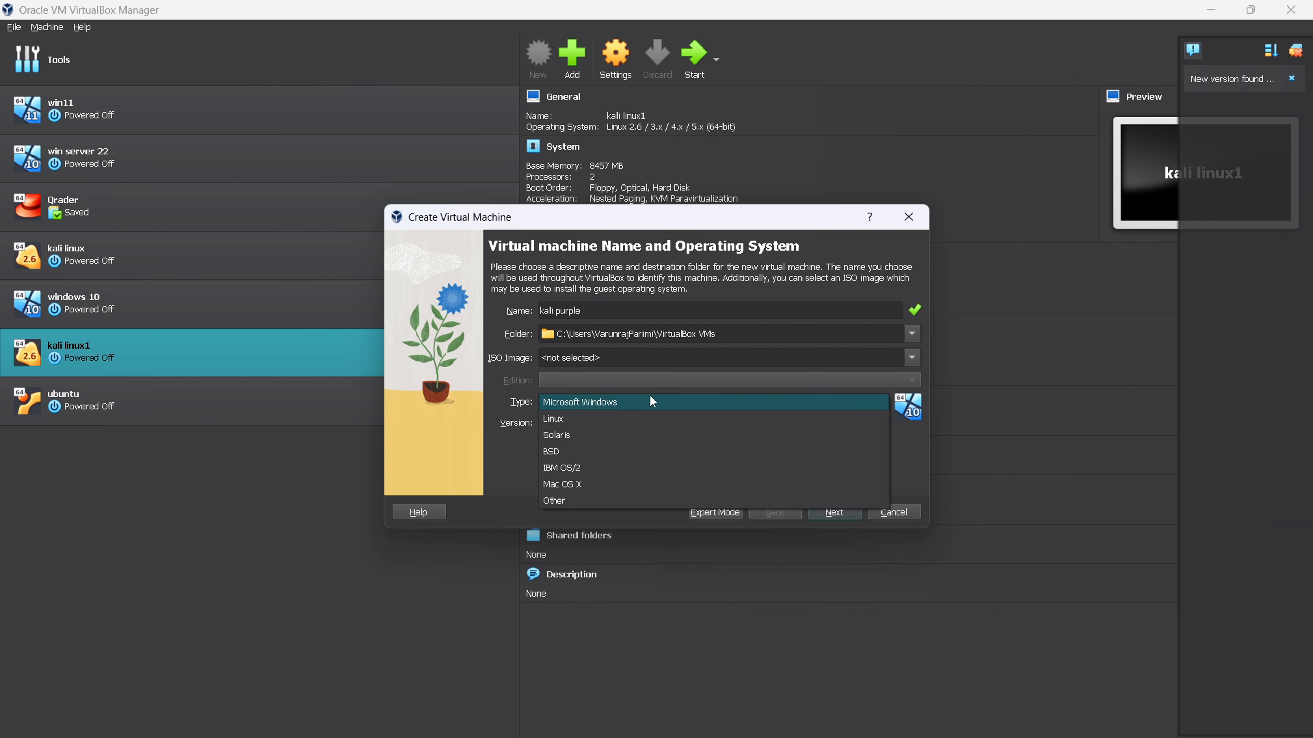
left_click(566, 417)
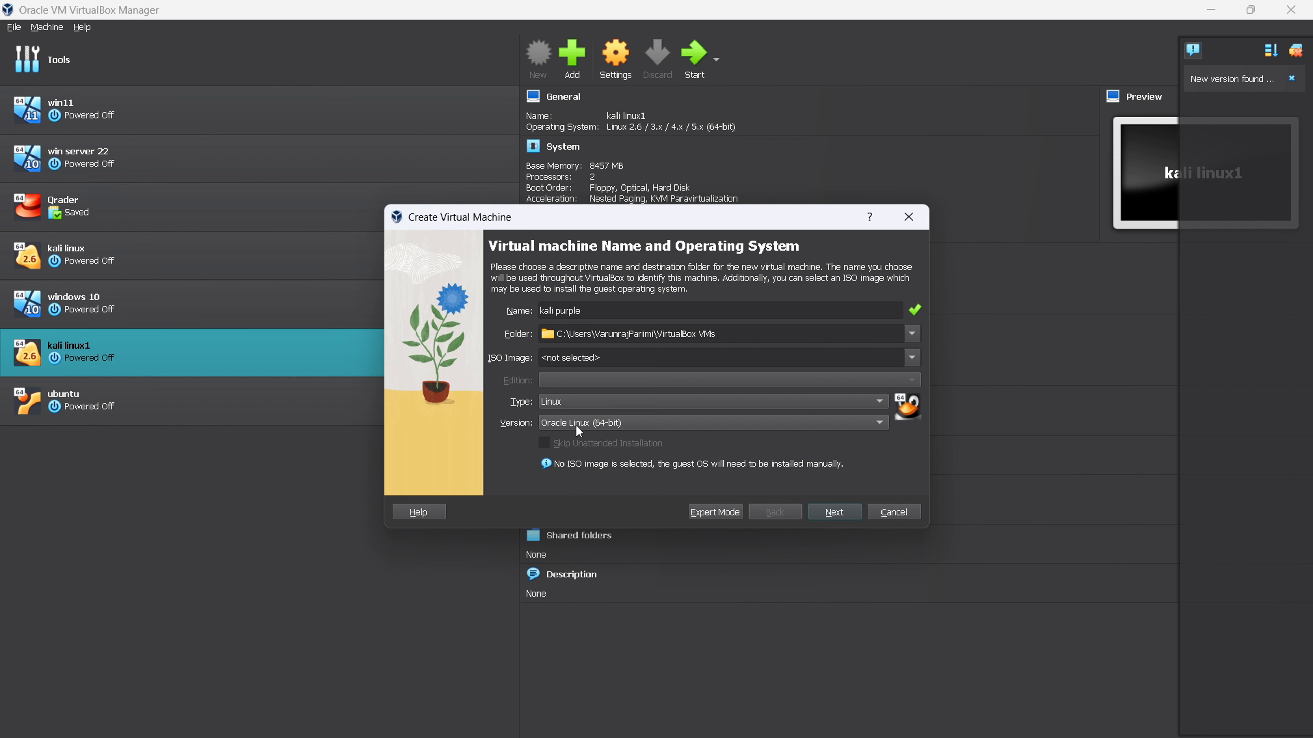
left_click(599, 426)
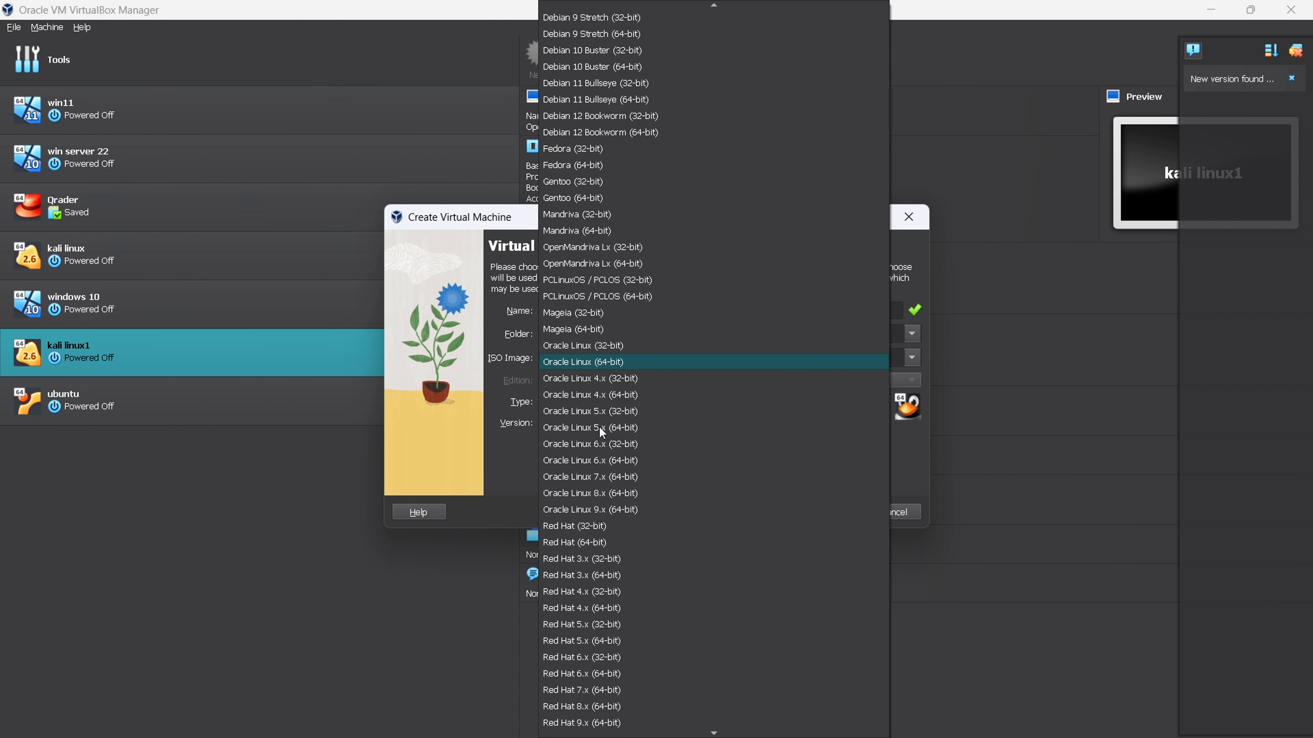
scroll(591, 127, "up", 6)
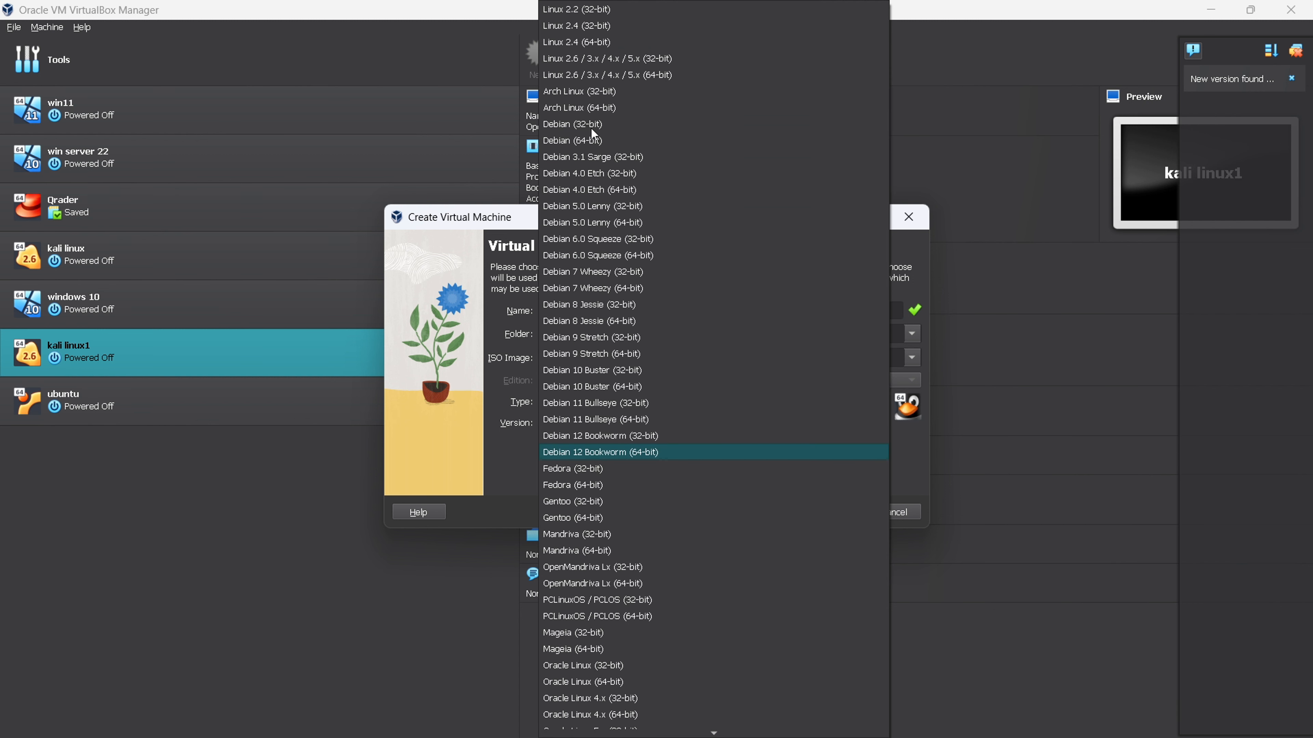
left_click(603, 76)
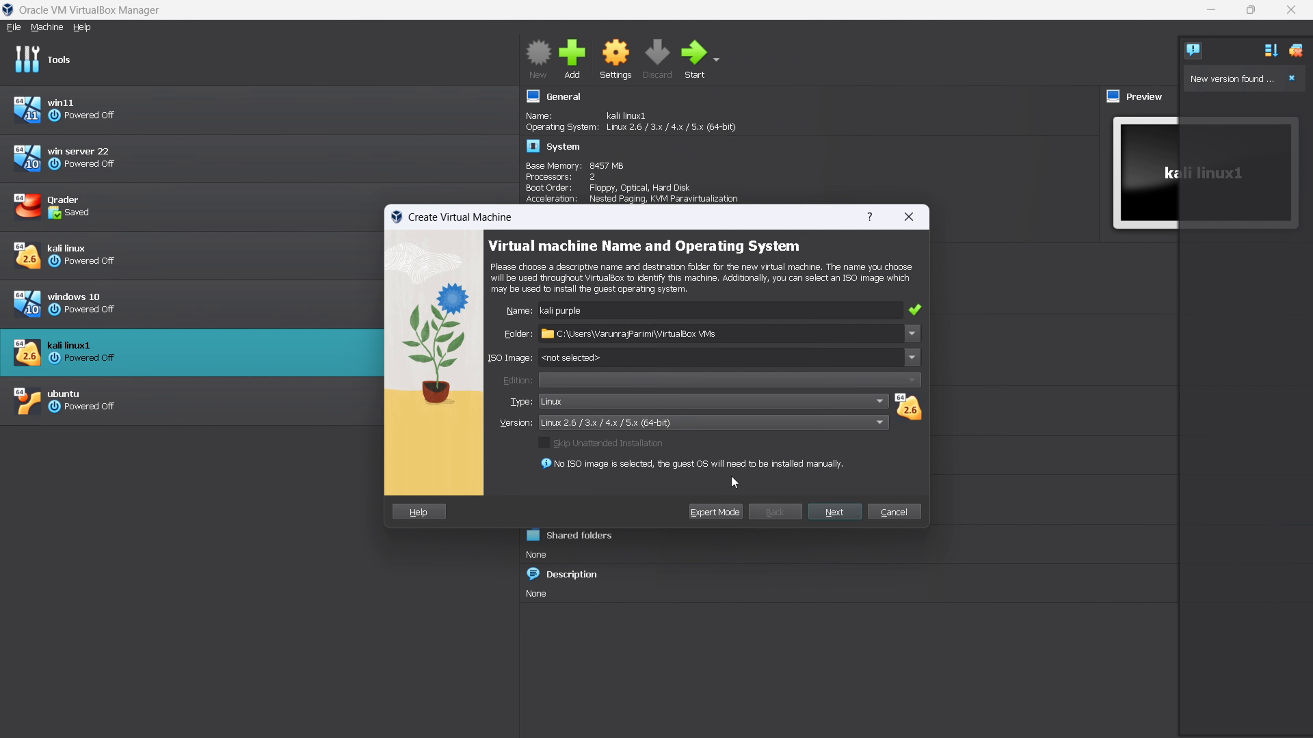
left_click(833, 515)
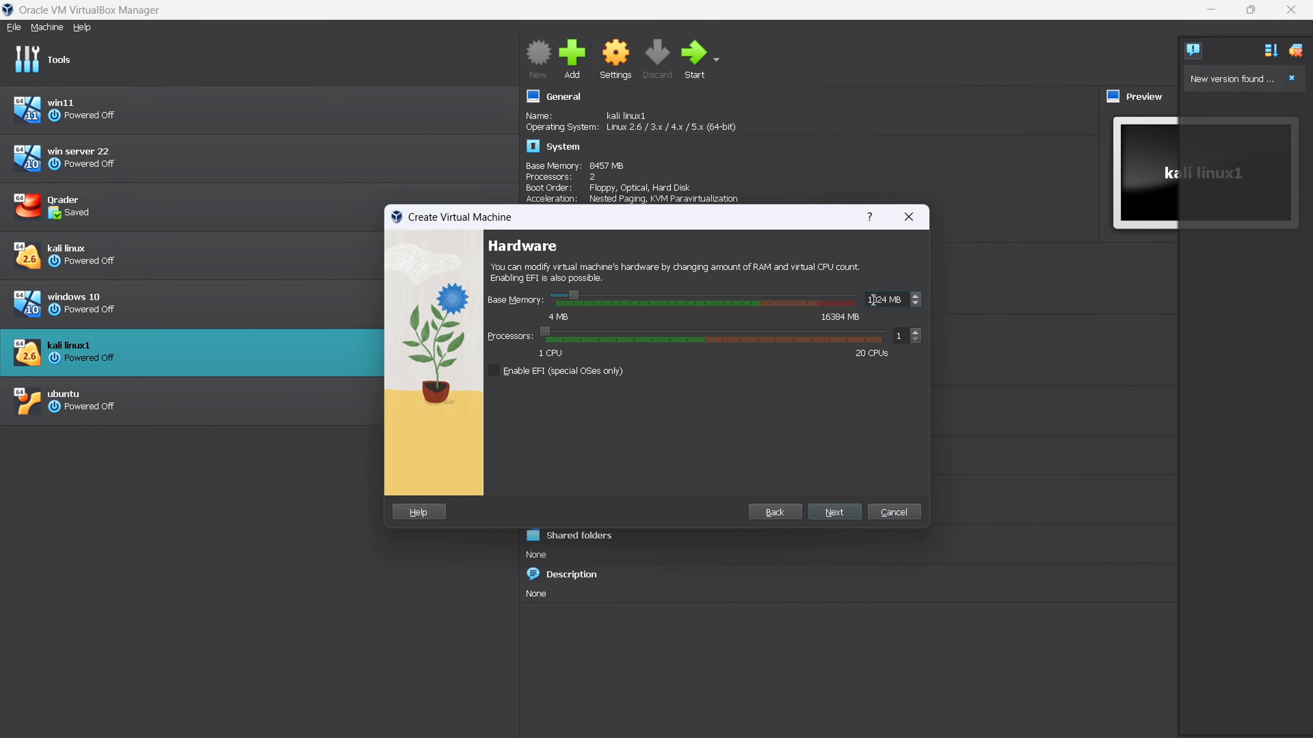
- Allocate 9020 MB of base memory and 2 processors, then continue
key("Delete")
key("BackSpace")
key("BackSpace")
key("ctrl+z")
type("9020")
left_click(916, 333)
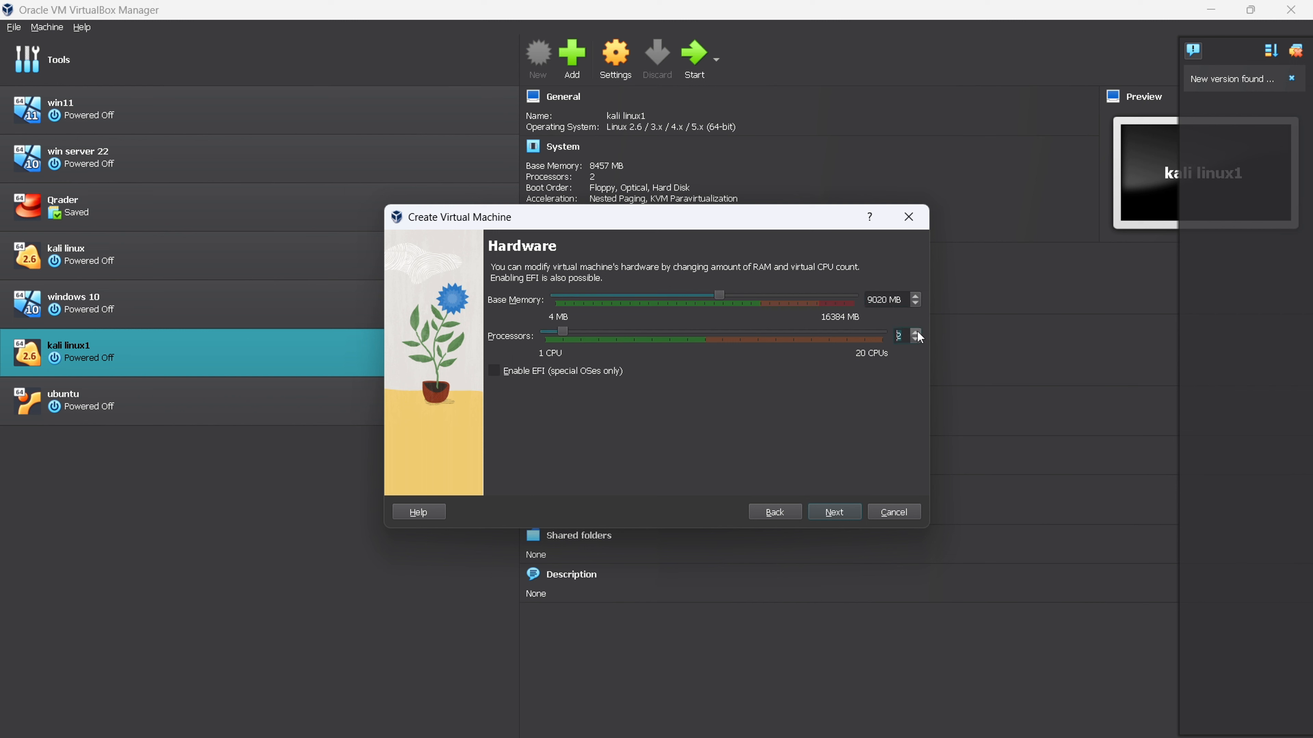
left_click(844, 513)
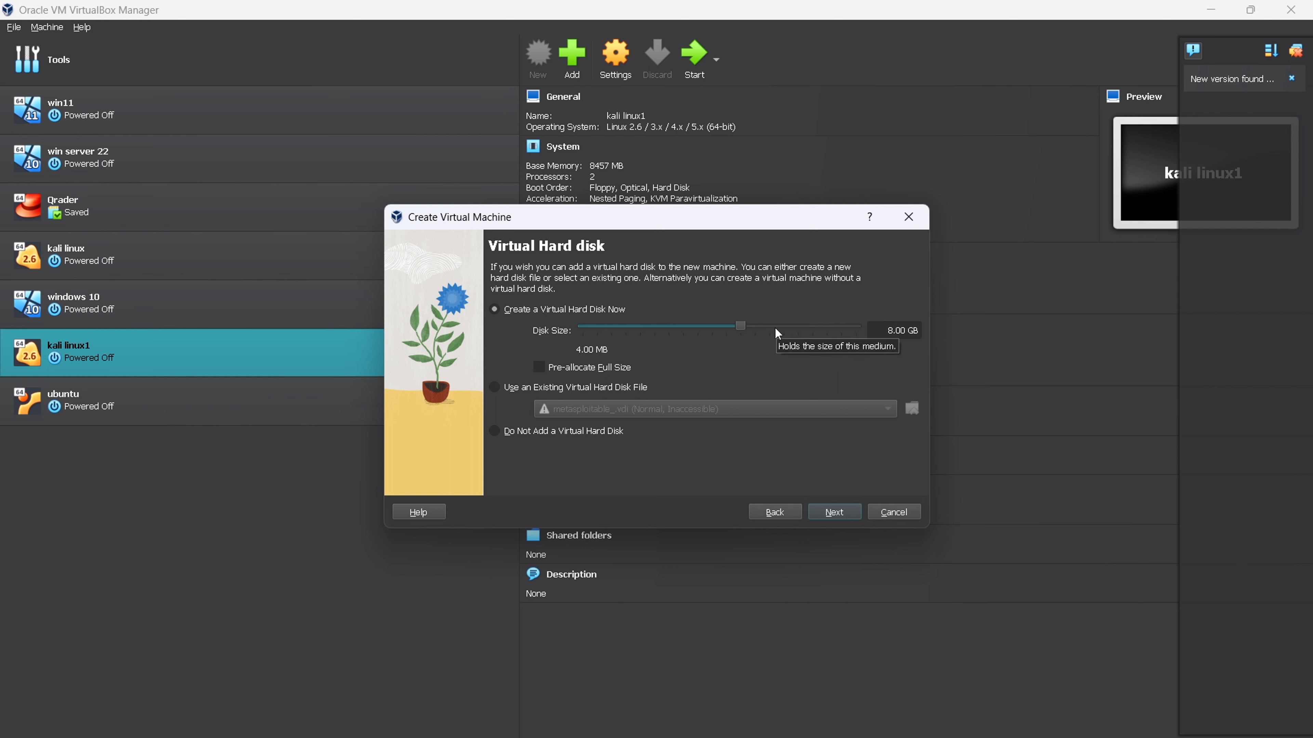
- Set the new virtual hard disk size to 52 GB and finish creating the machine
left_click(797, 326)
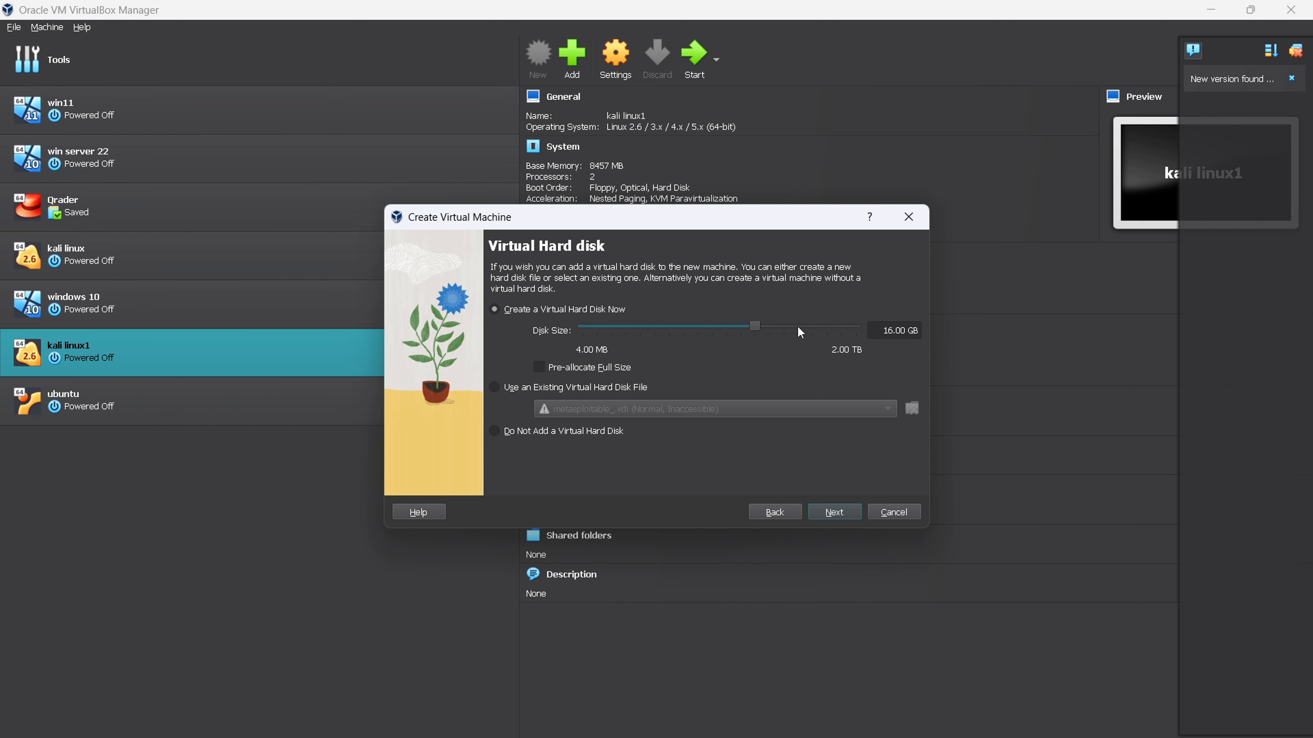
left_click(796, 326)
left_click(797, 327)
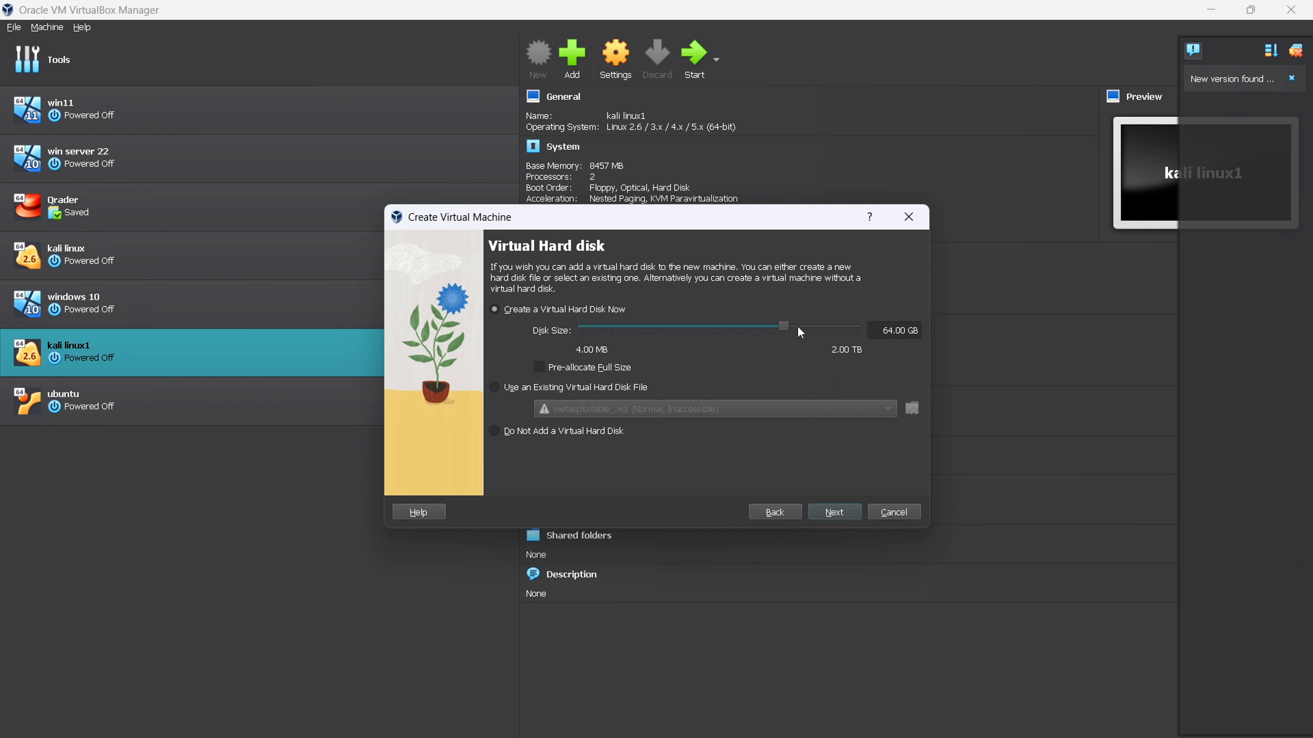
left_click(774, 326)
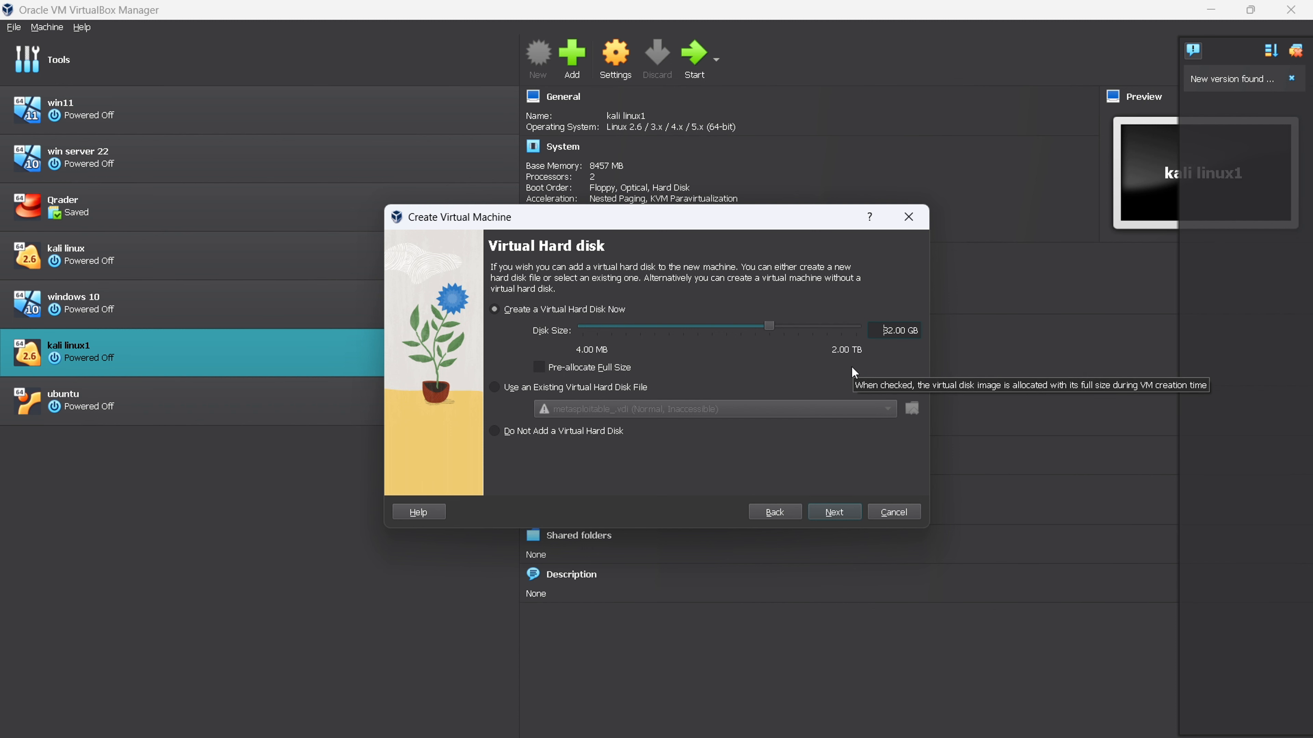
type("5")
key("BackSpace")
key("BackSpace")
type("5")
left_click(835, 517)
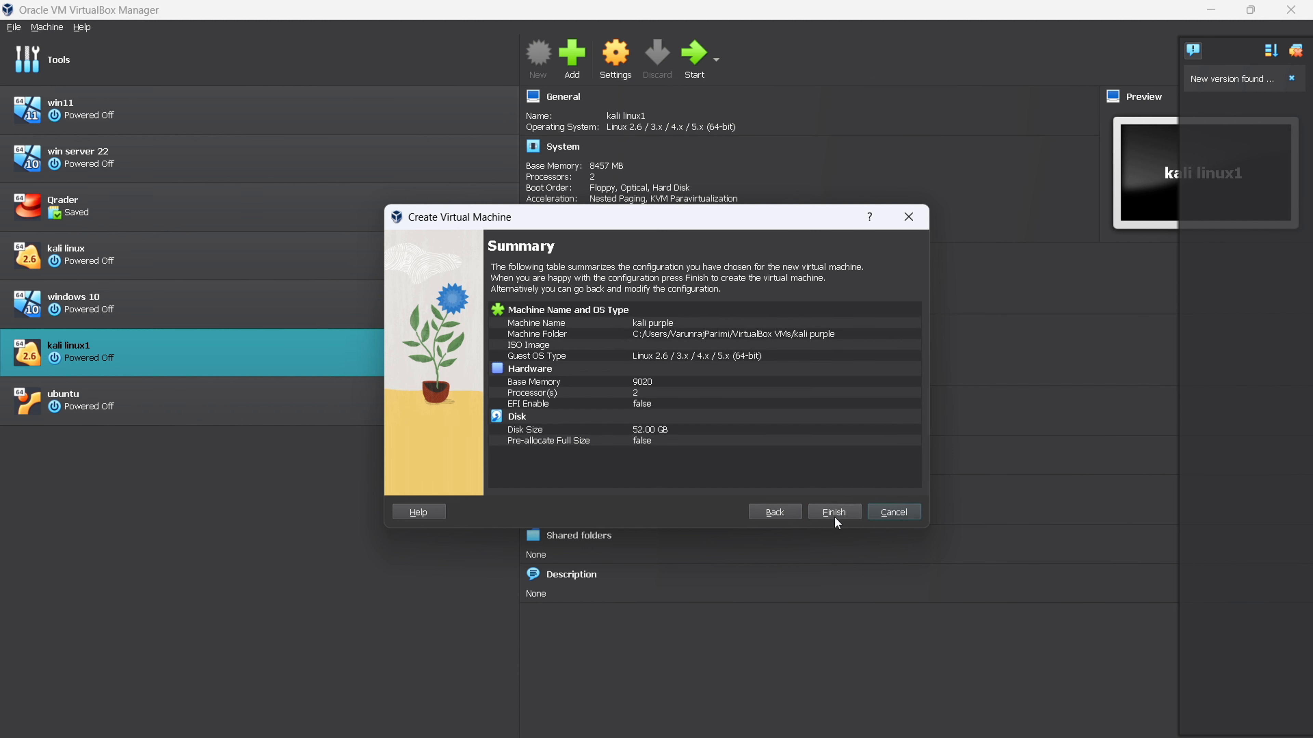
left_click(834, 512)
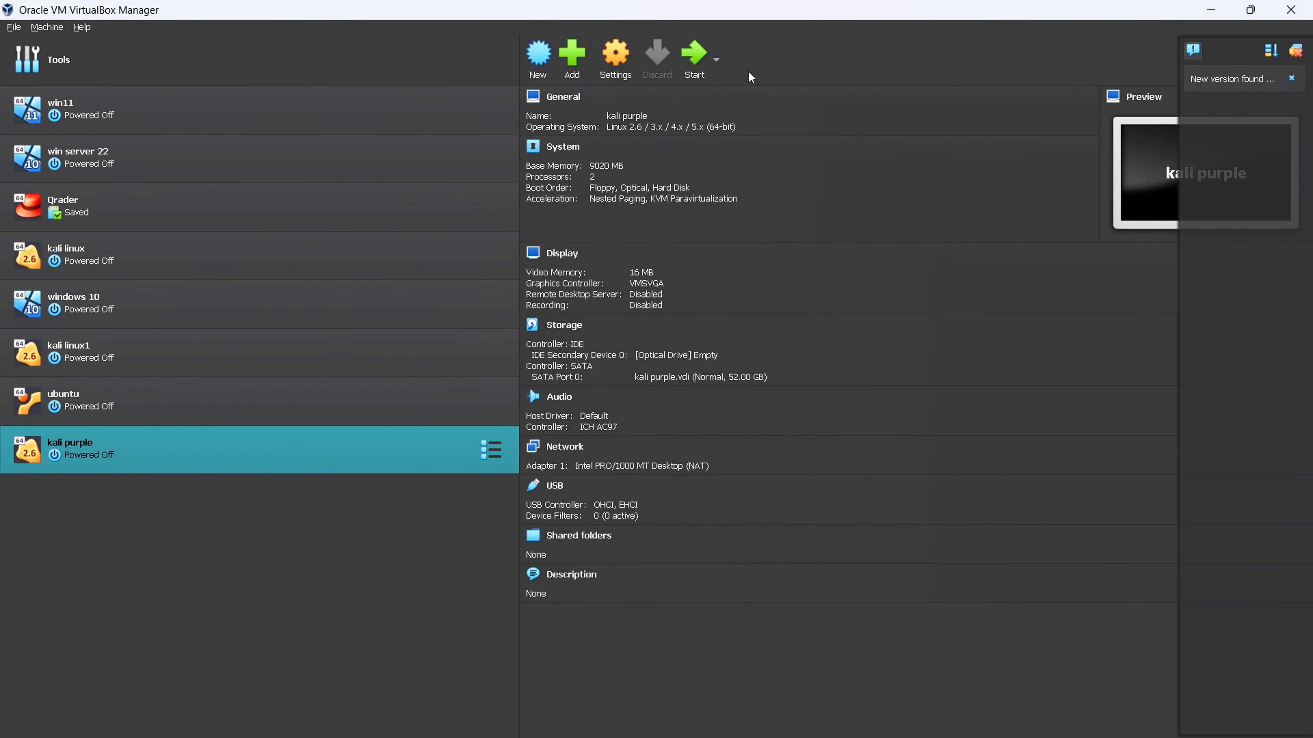
- Open the kali purple settings and set Shared Clipboard and Drag'n'Drop to Bidirectional
left_click(608, 52)
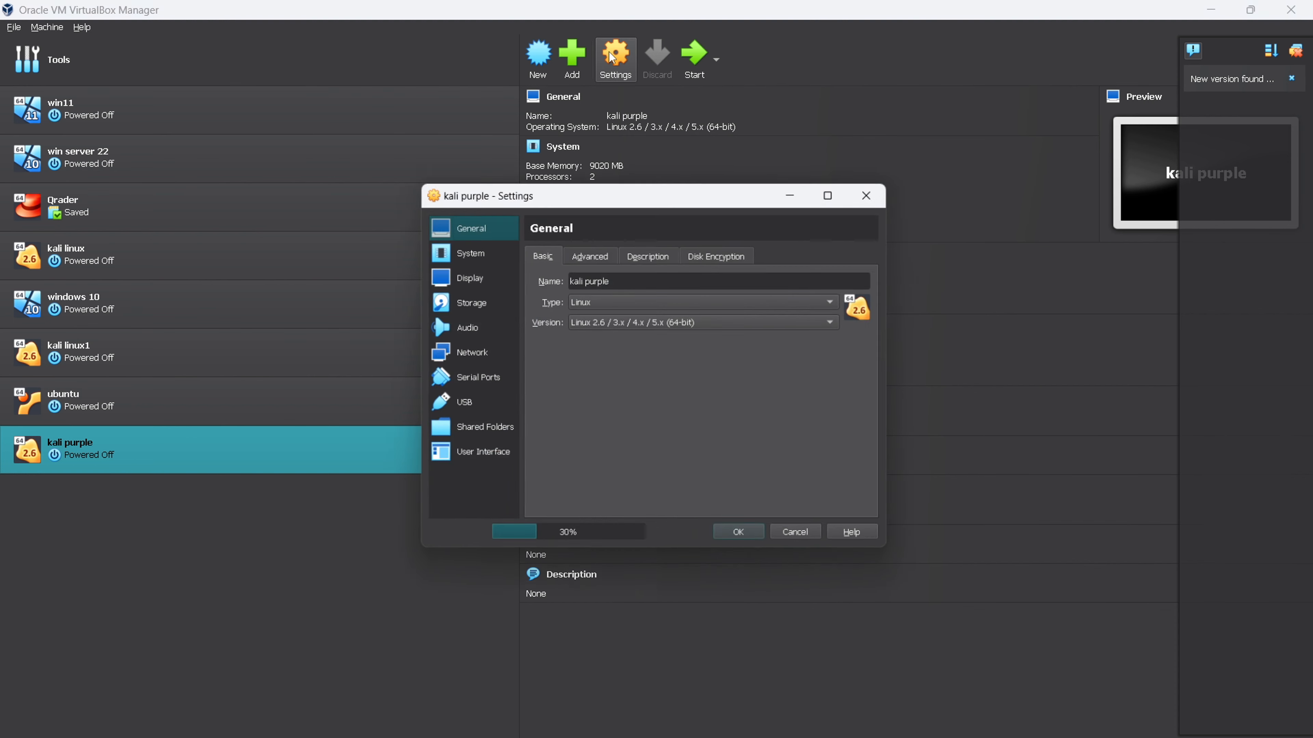
left_click(601, 250)
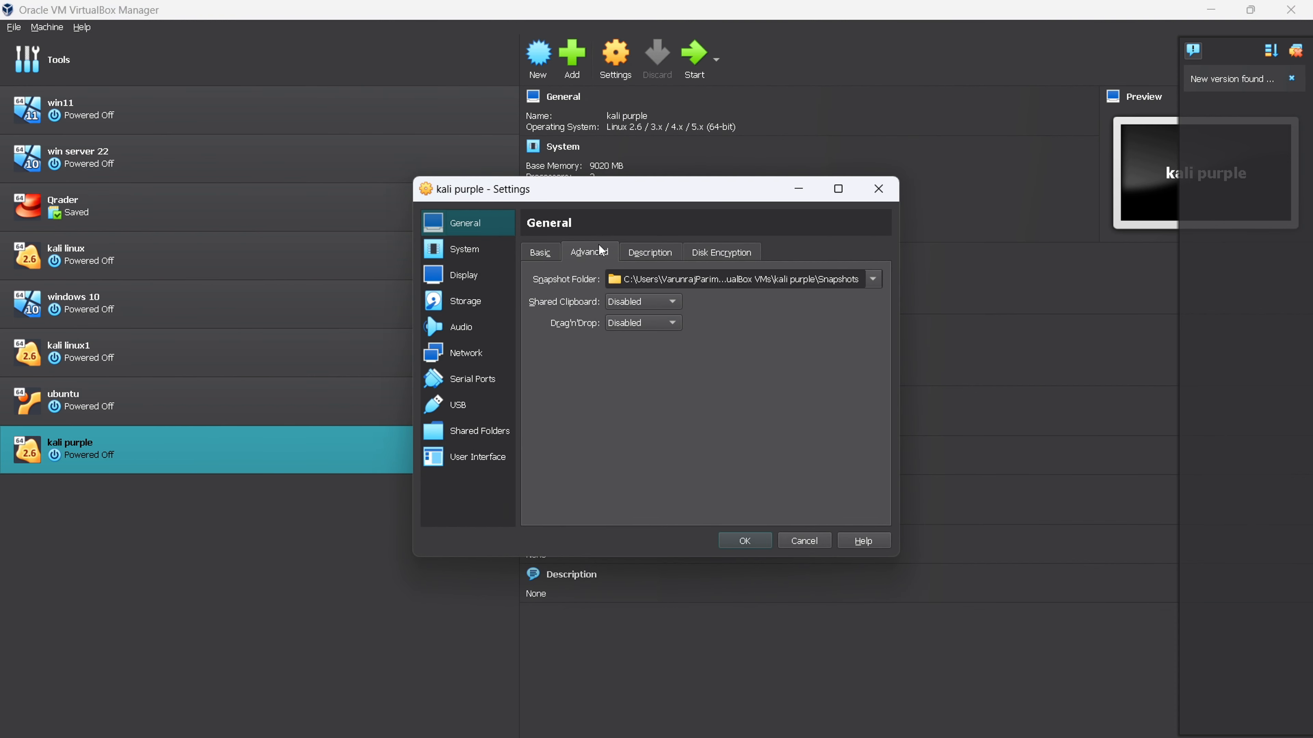
left_click(634, 301)
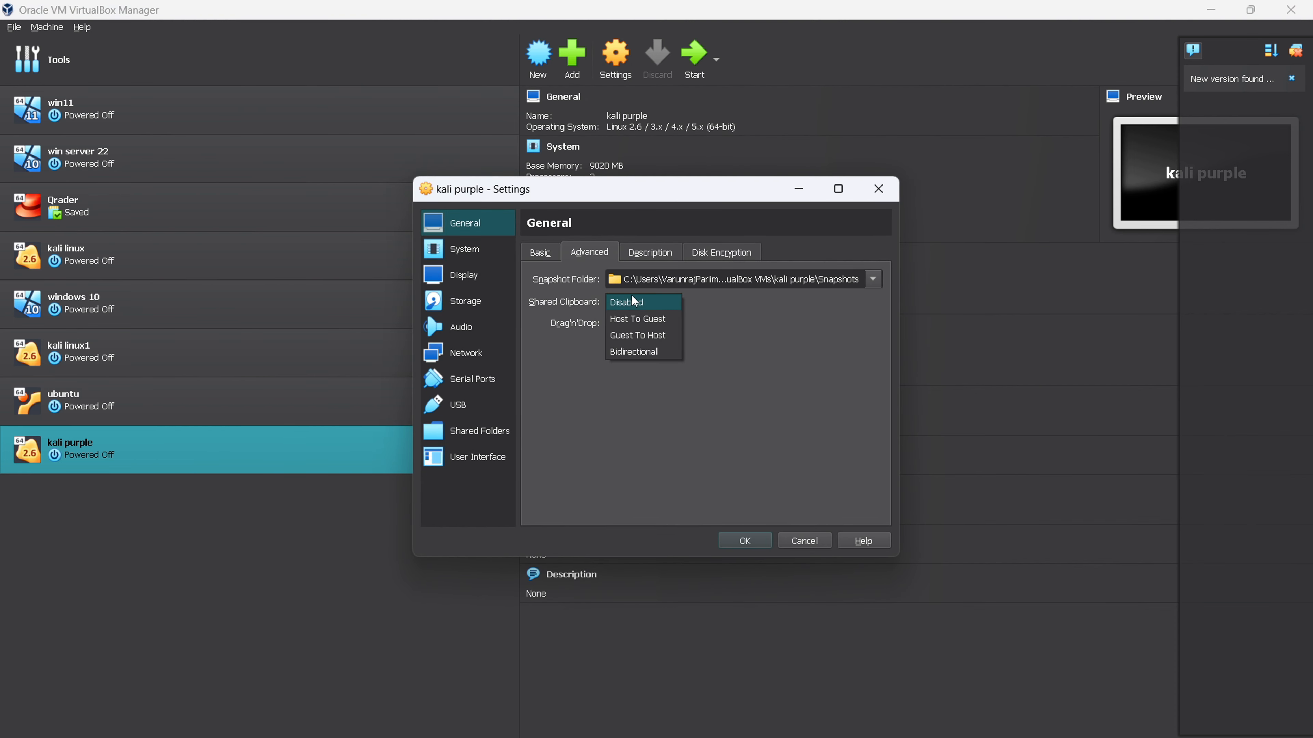
left_click(631, 352)
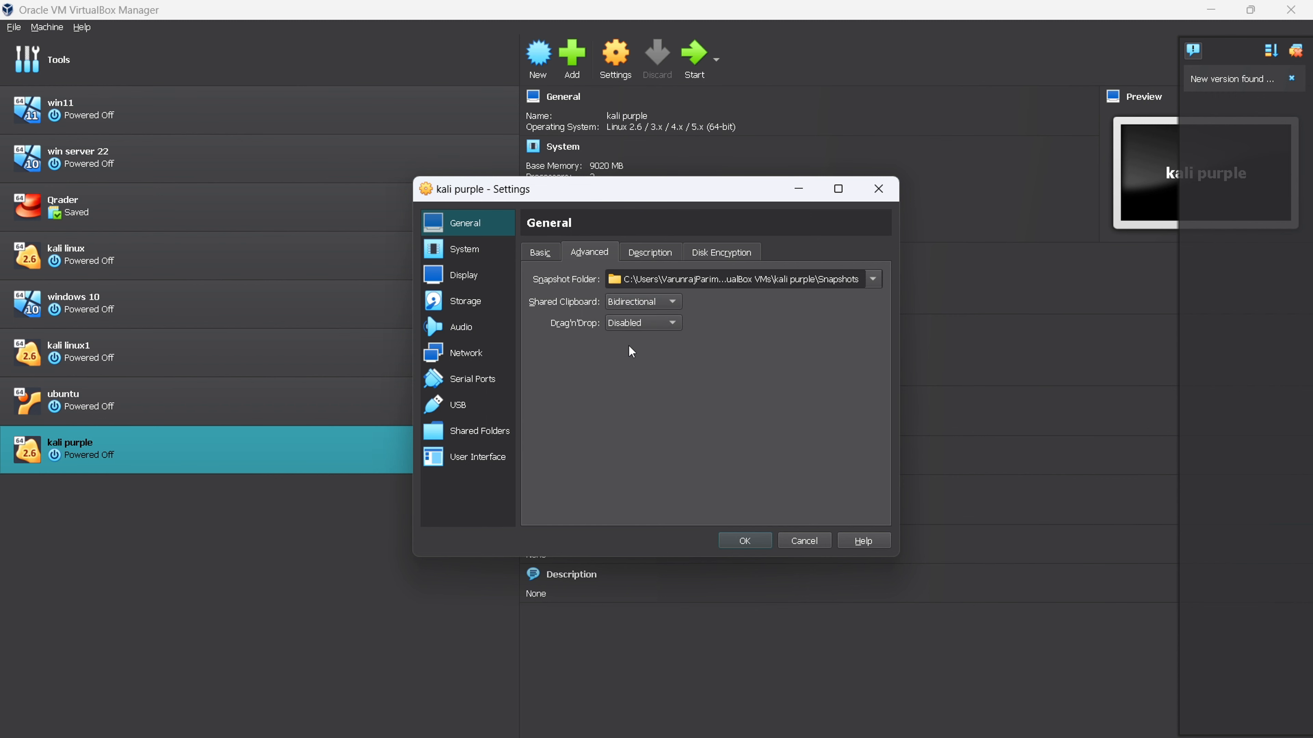
left_click(654, 323)
left_click(643, 372)
- Go through the machine's settings and attach network adapter 1 to Bridged Adapter, then save the settings
left_click(456, 256)
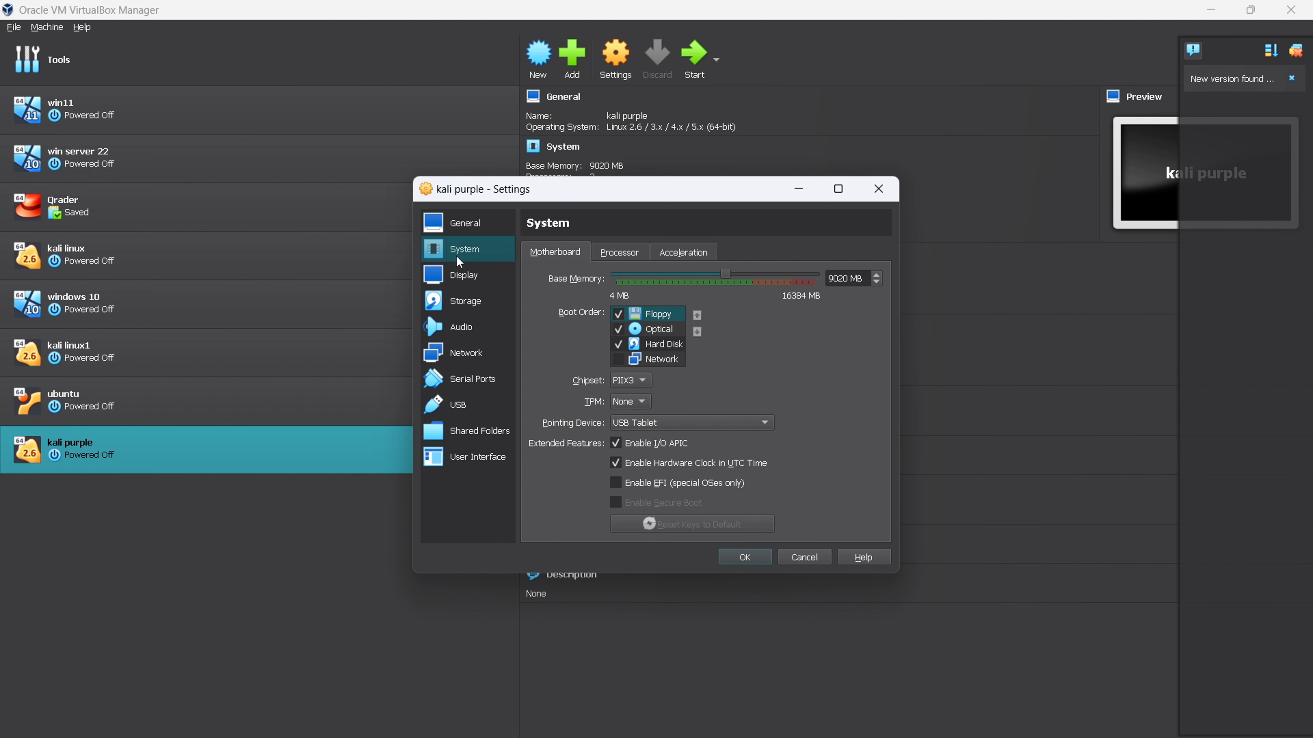
left_click(620, 259)
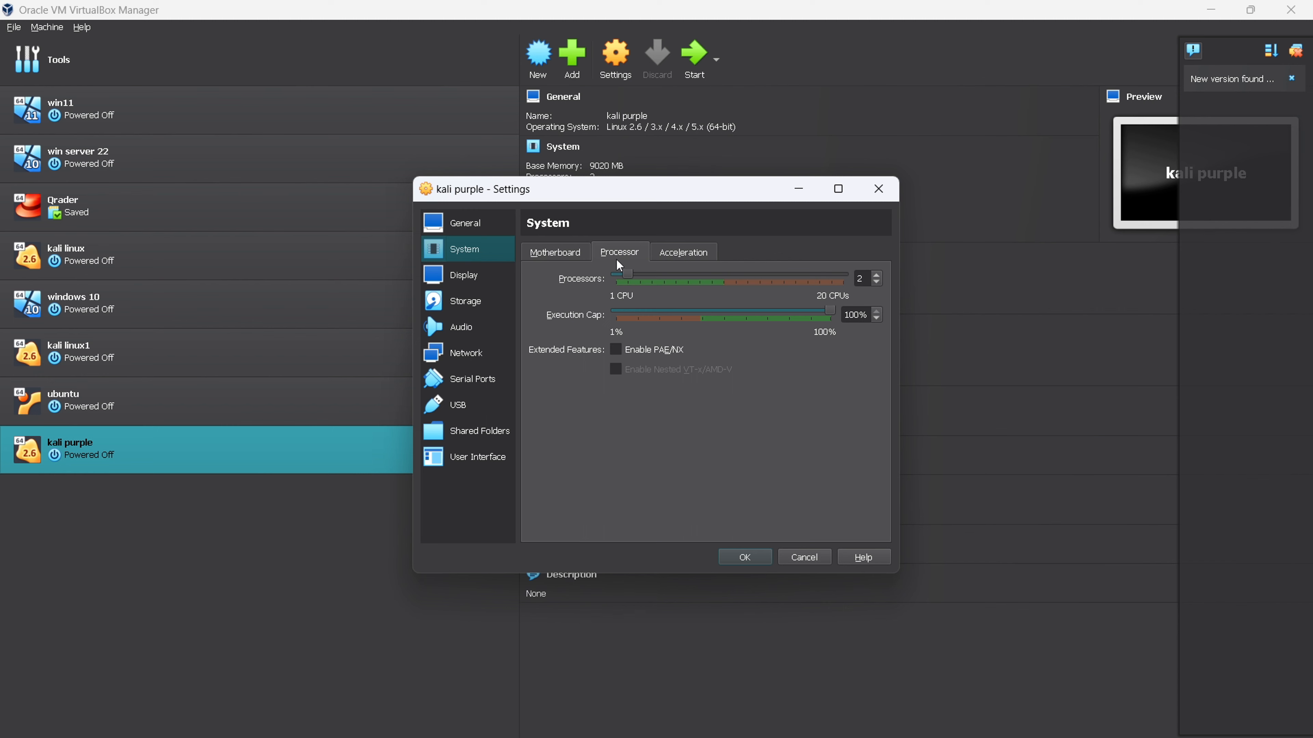
left_click(482, 276)
left_click(475, 312)
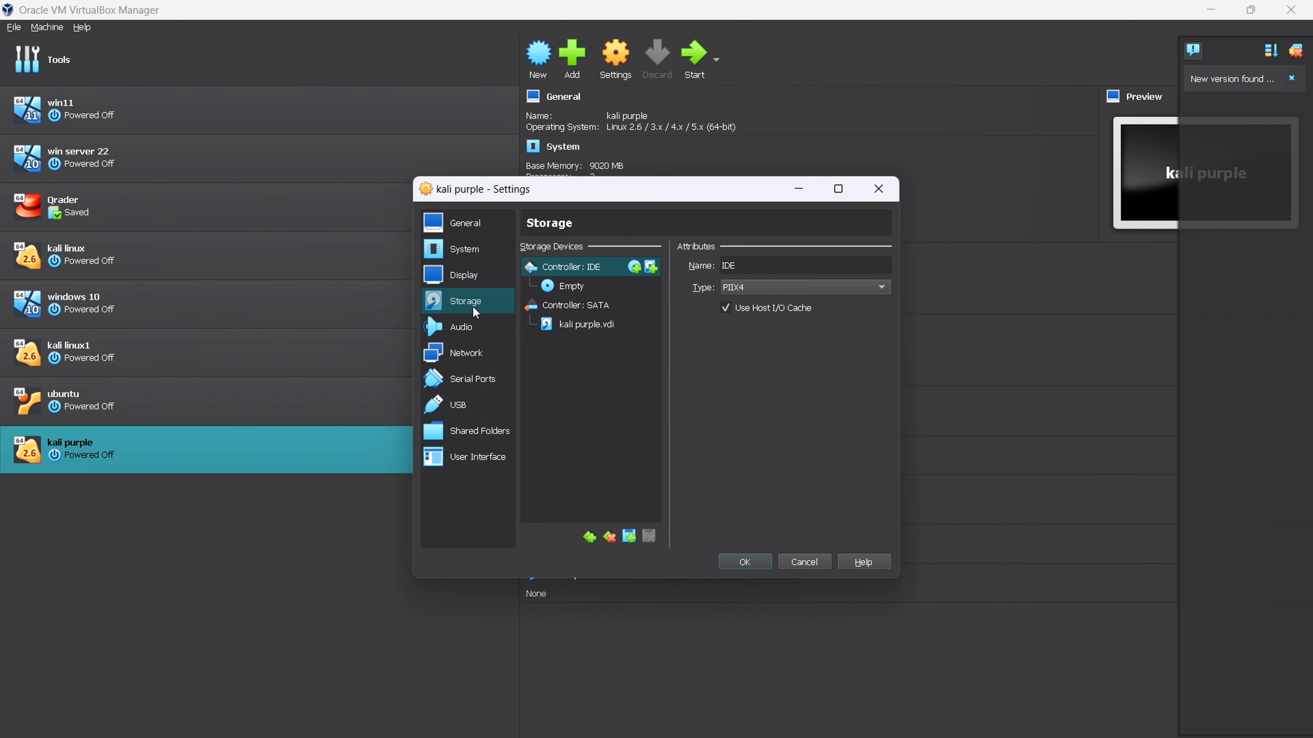
left_click(470, 353)
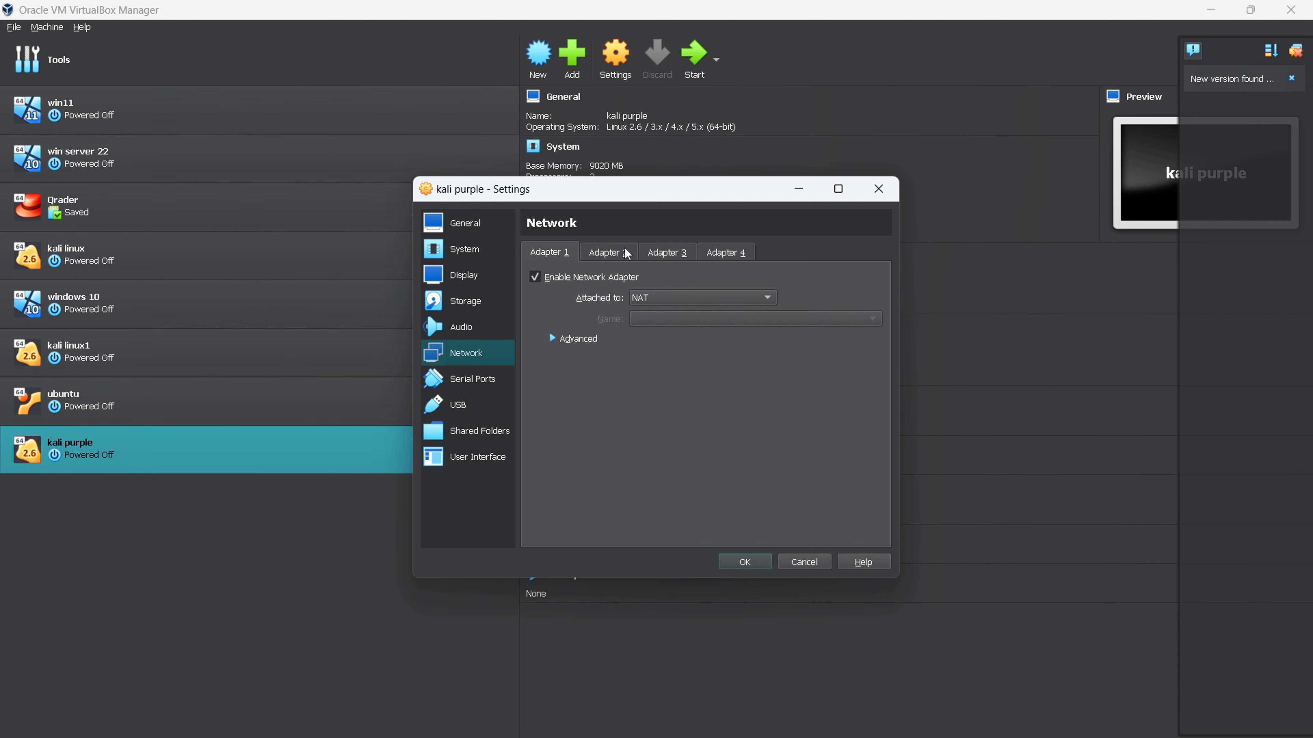
left_click(697, 293)
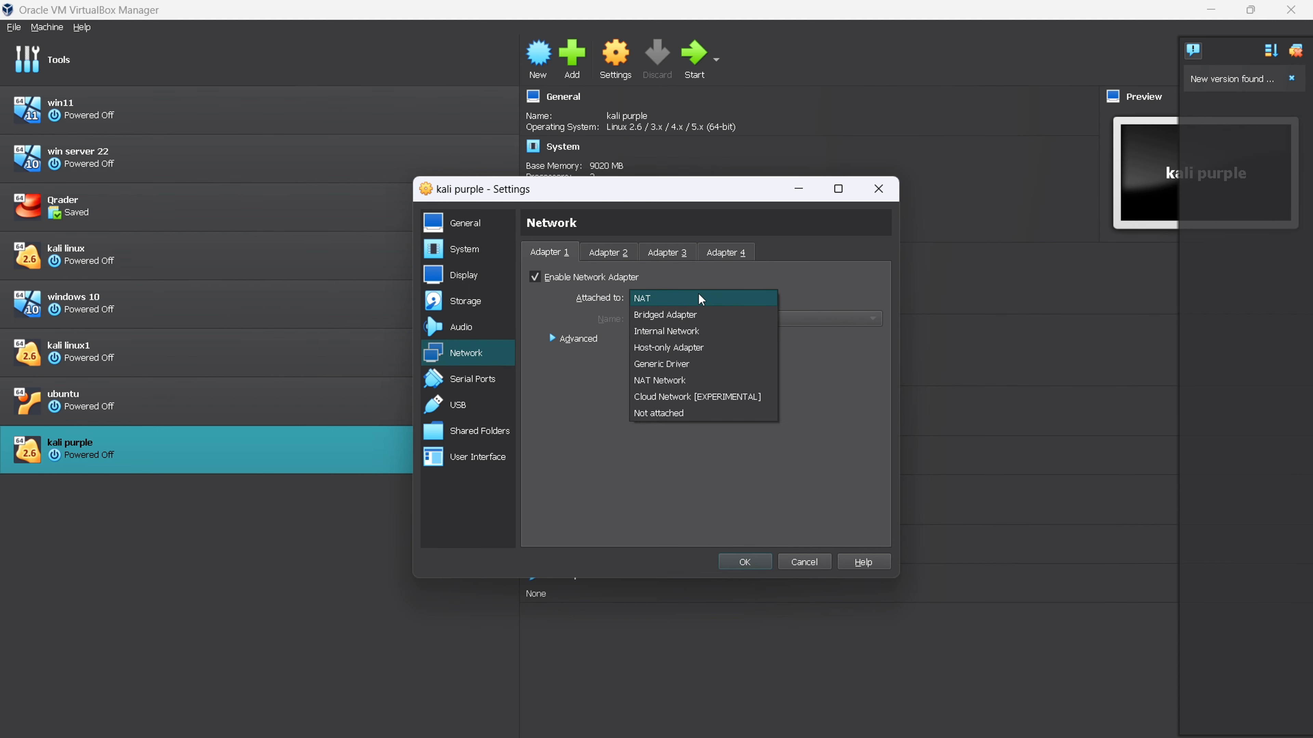
left_click(690, 315)
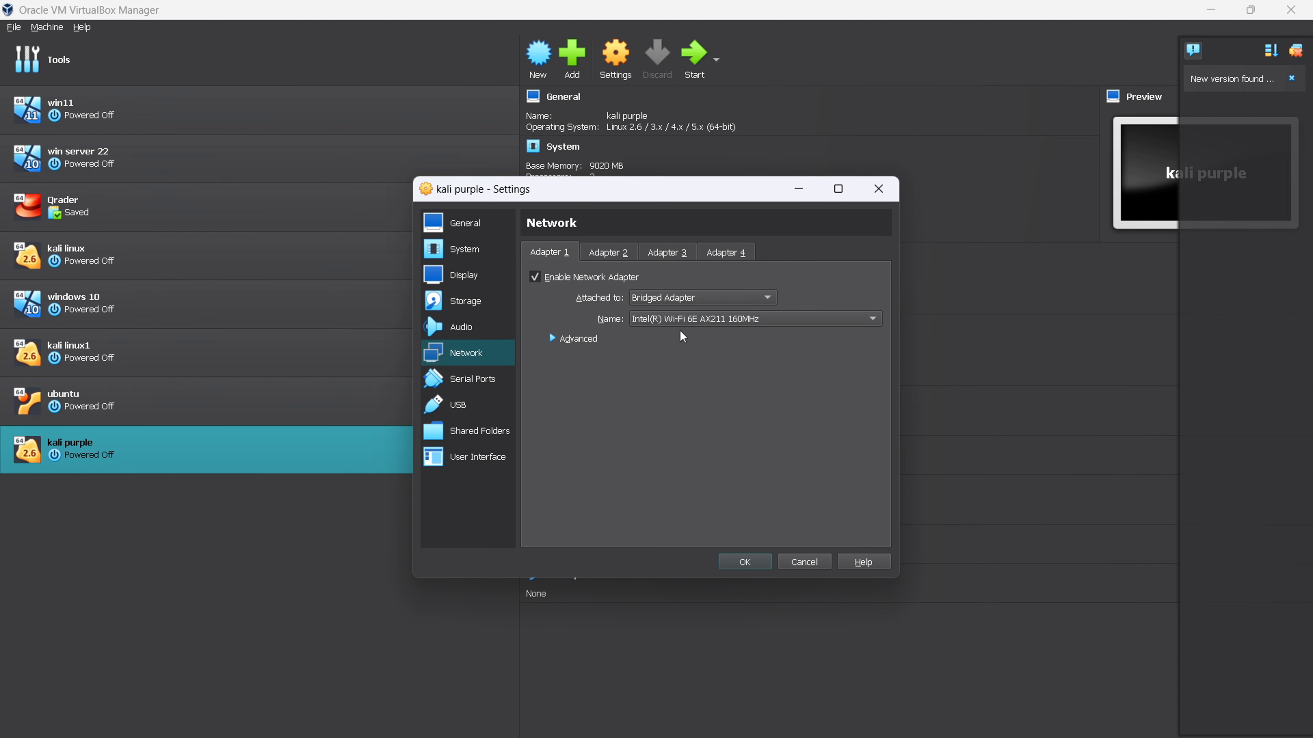
left_click(738, 565)
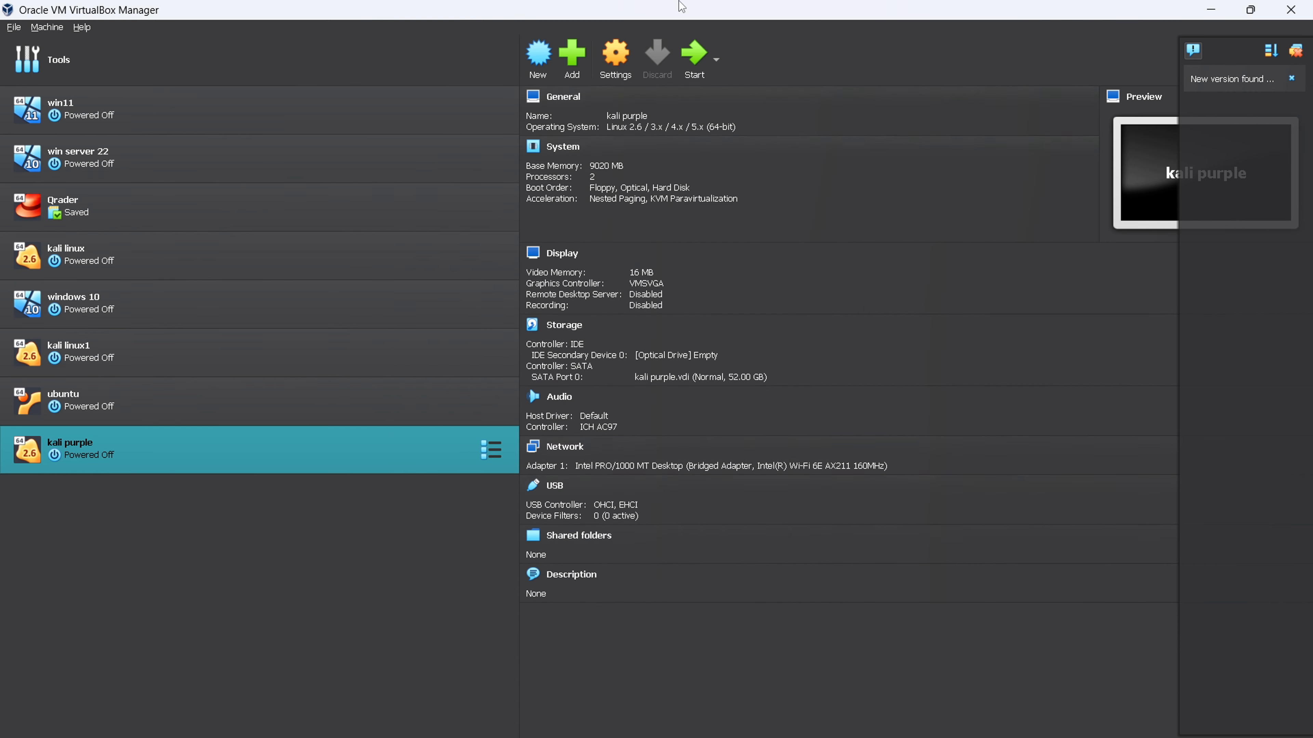
- Start the kali purple machine and mount kali-linux-2023.3-installer-purple-amd64.iso as its boot DVD, then retry the boot
left_click(692, 54)
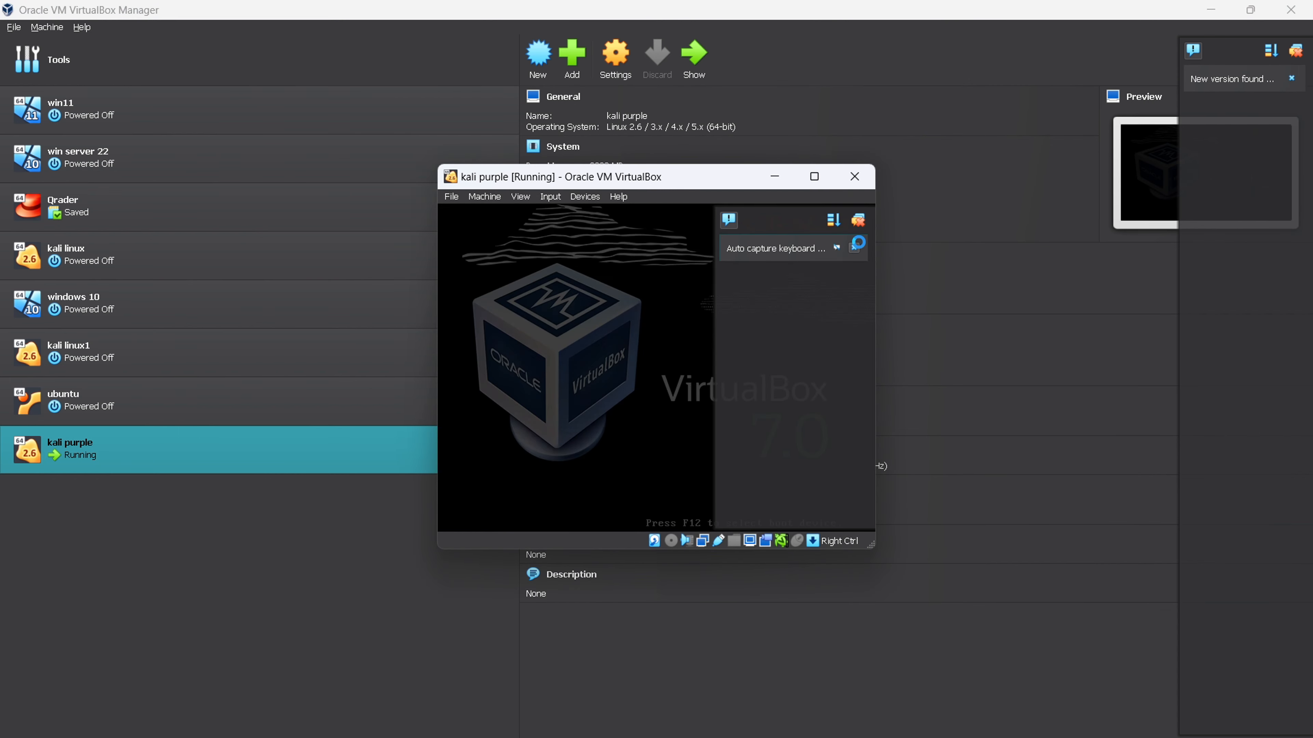
left_click(860, 221)
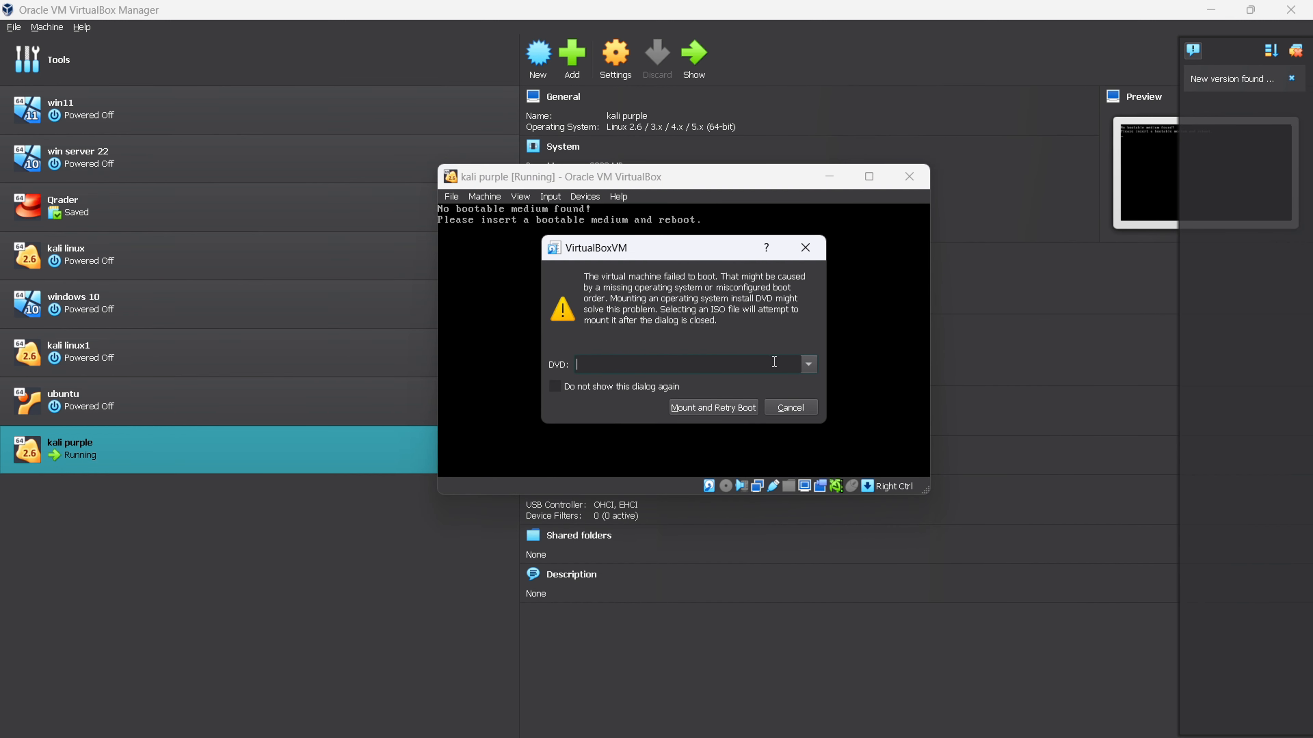
left_click(808, 365)
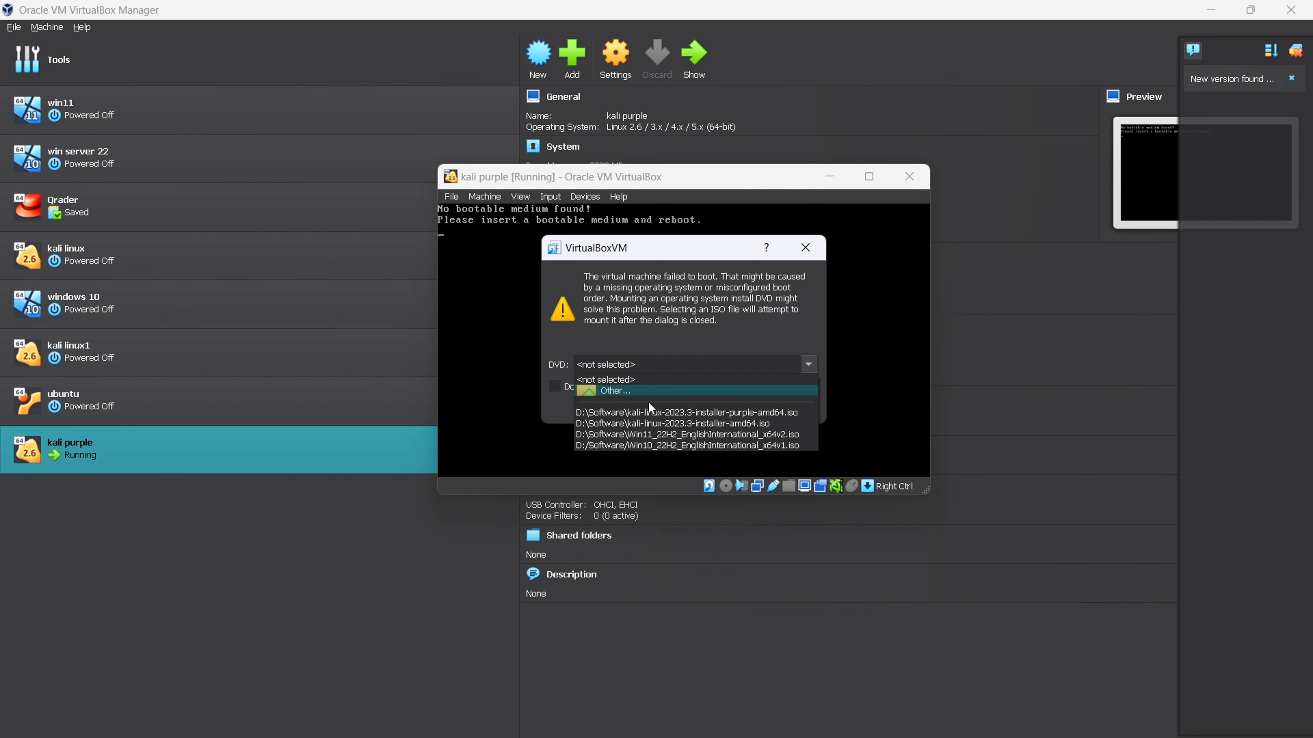
left_click(646, 396)
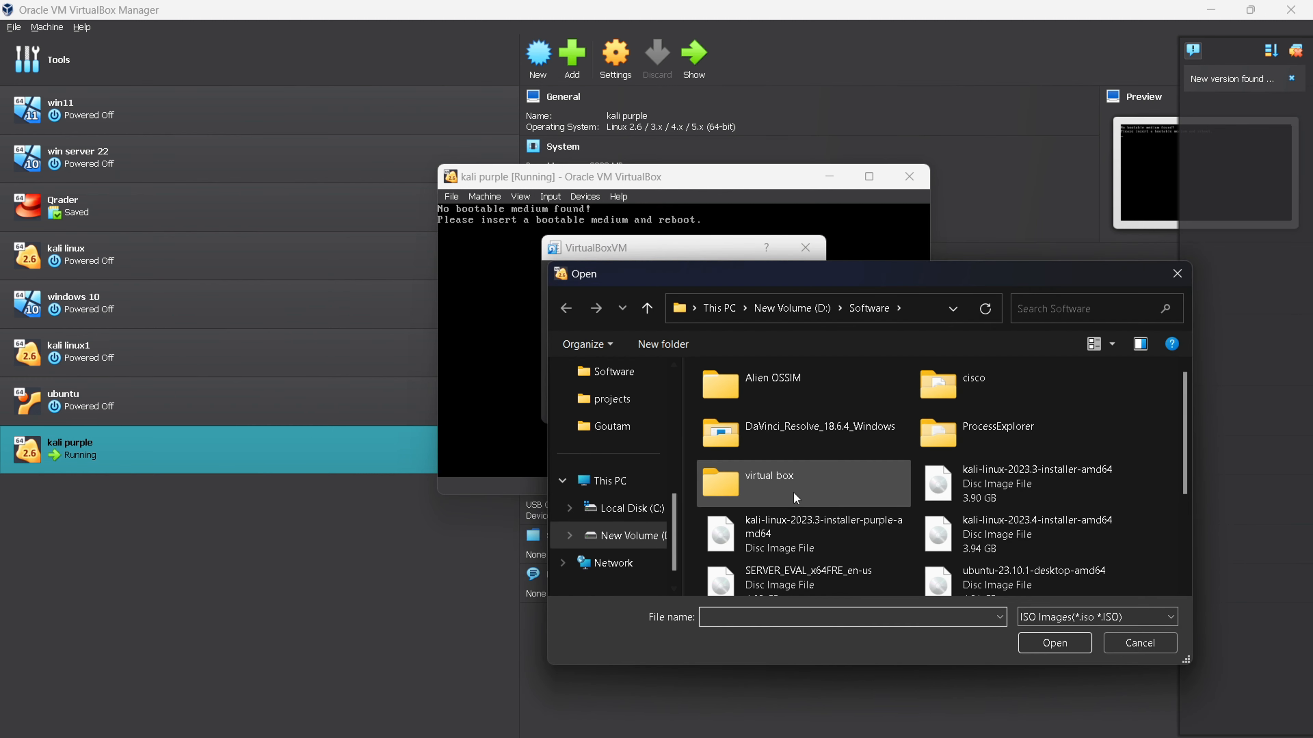
scroll(793, 491, "down", 2)
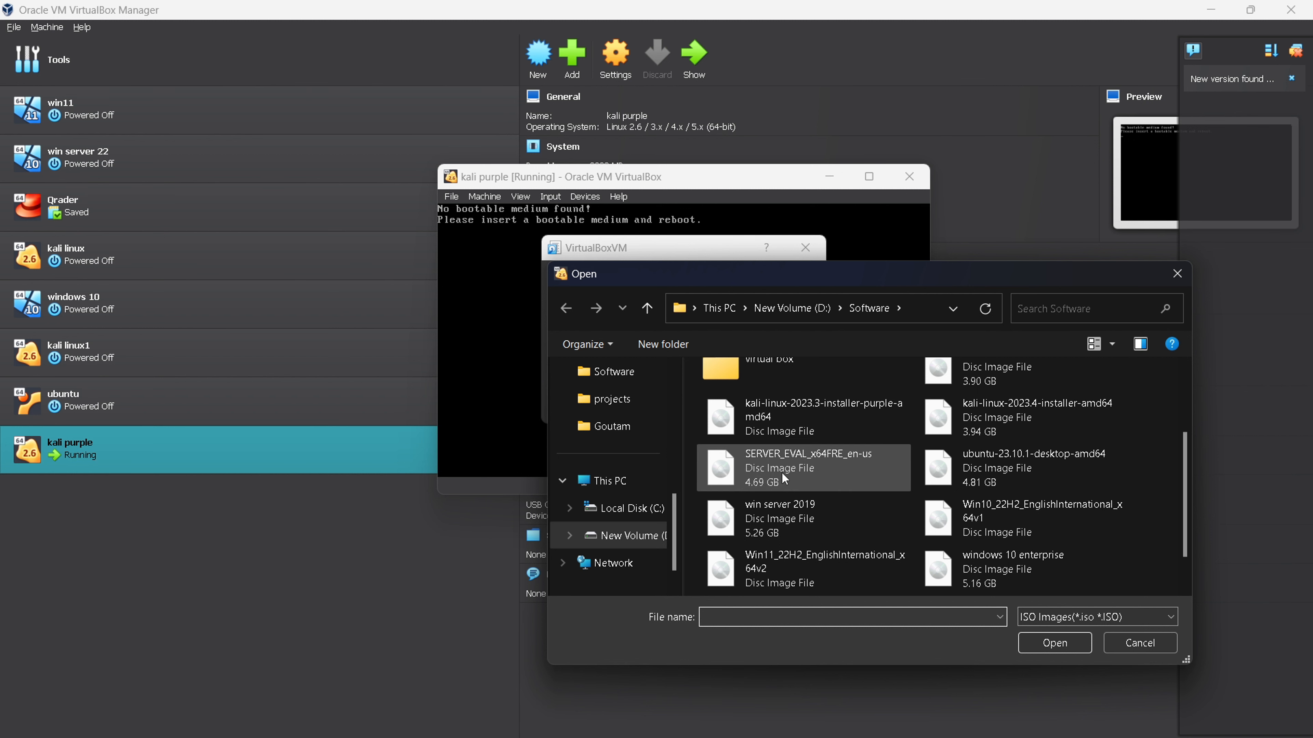
scroll(870, 476, "up", 2)
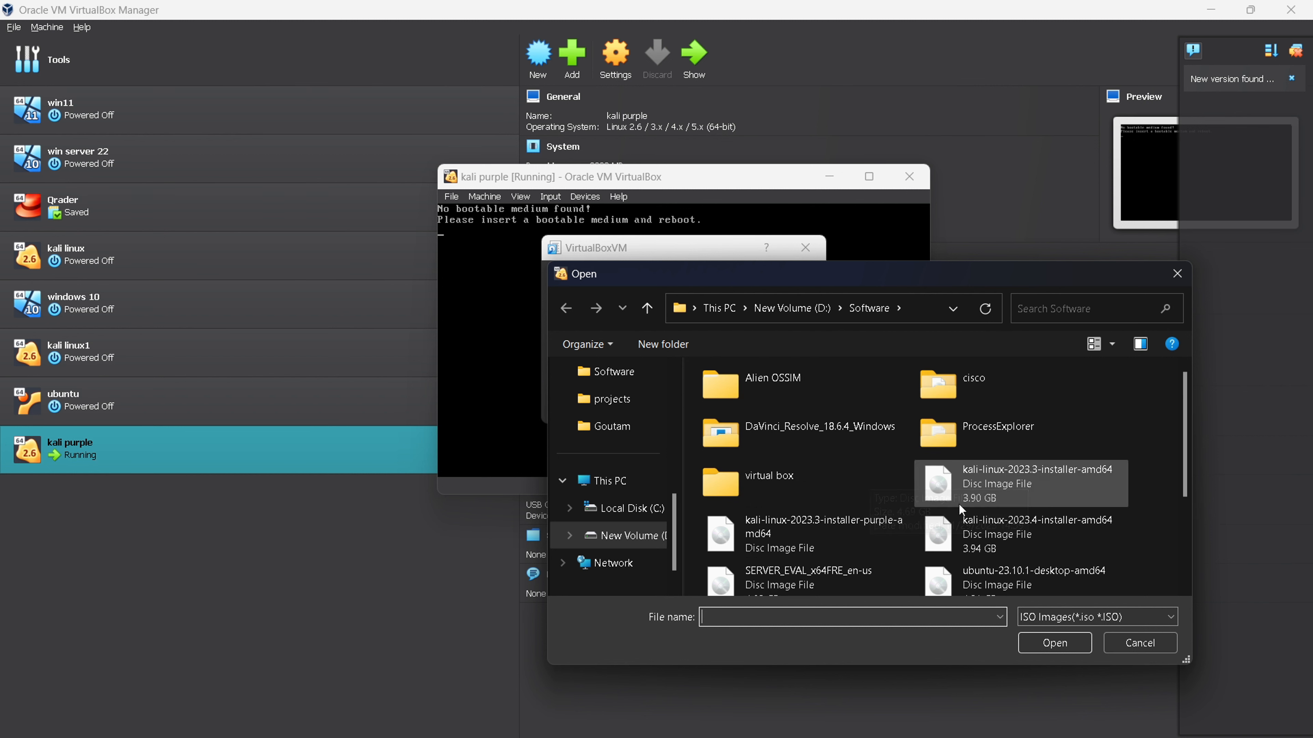
scroll(816, 556, "down", 3)
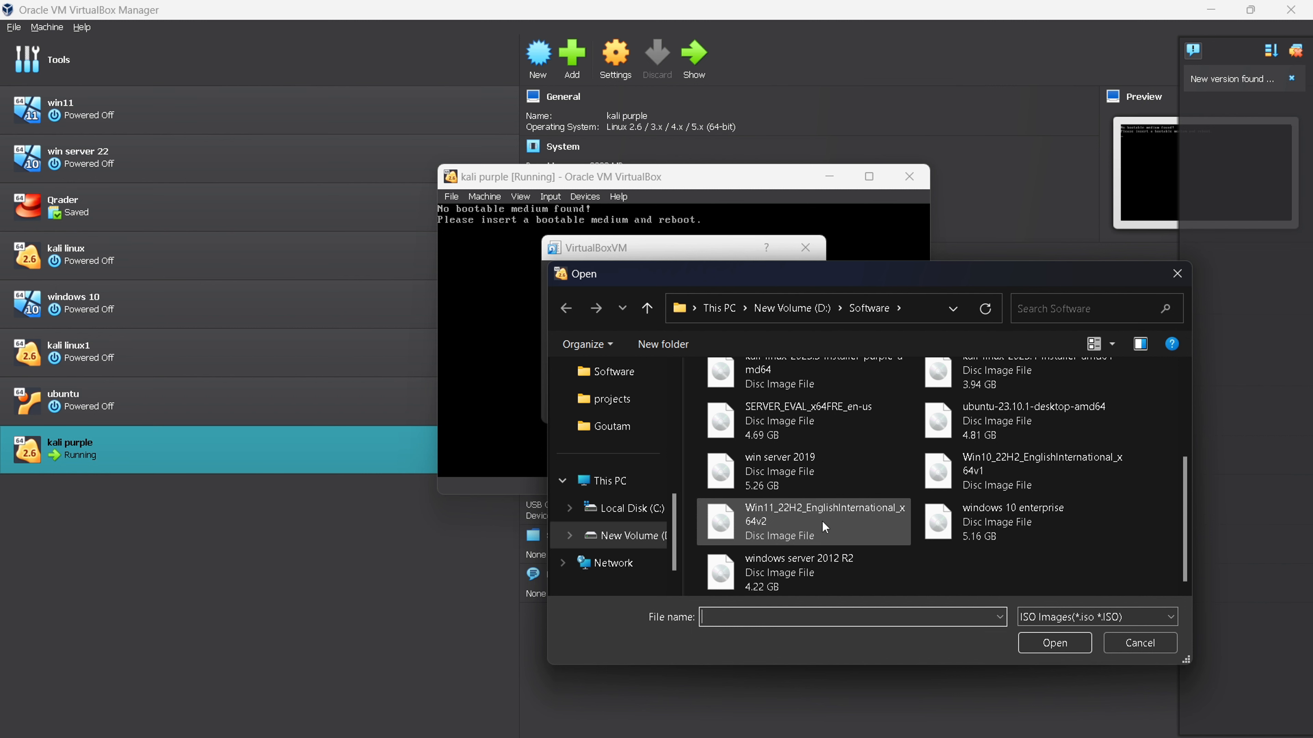
scroll(823, 520, "up", 2)
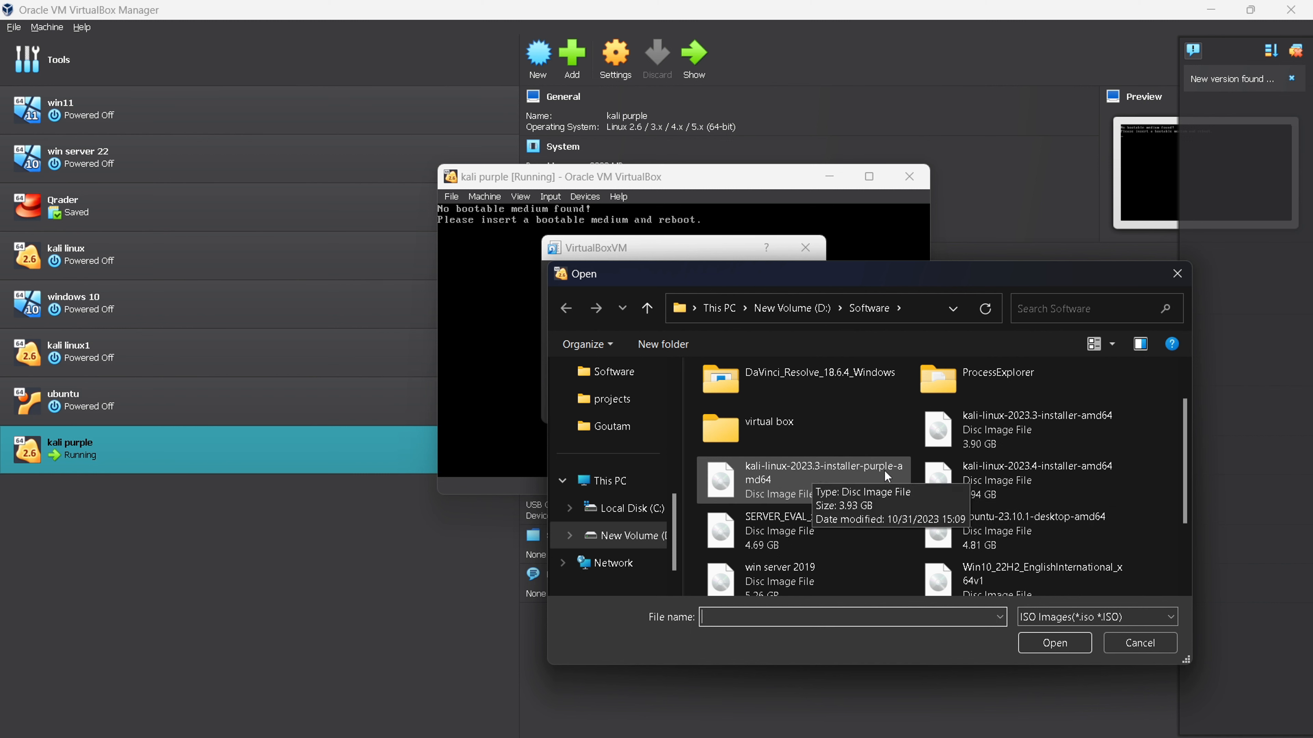
left_click(775, 480)
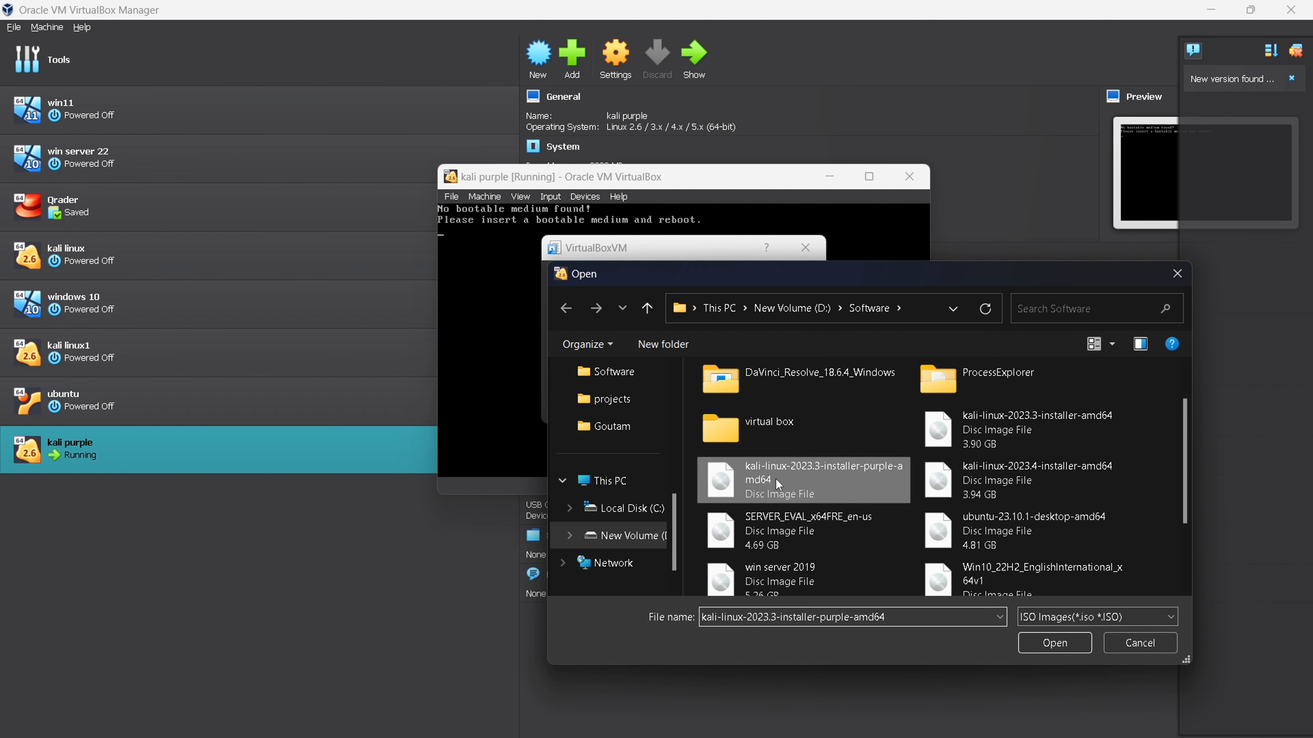
left_click(1061, 638)
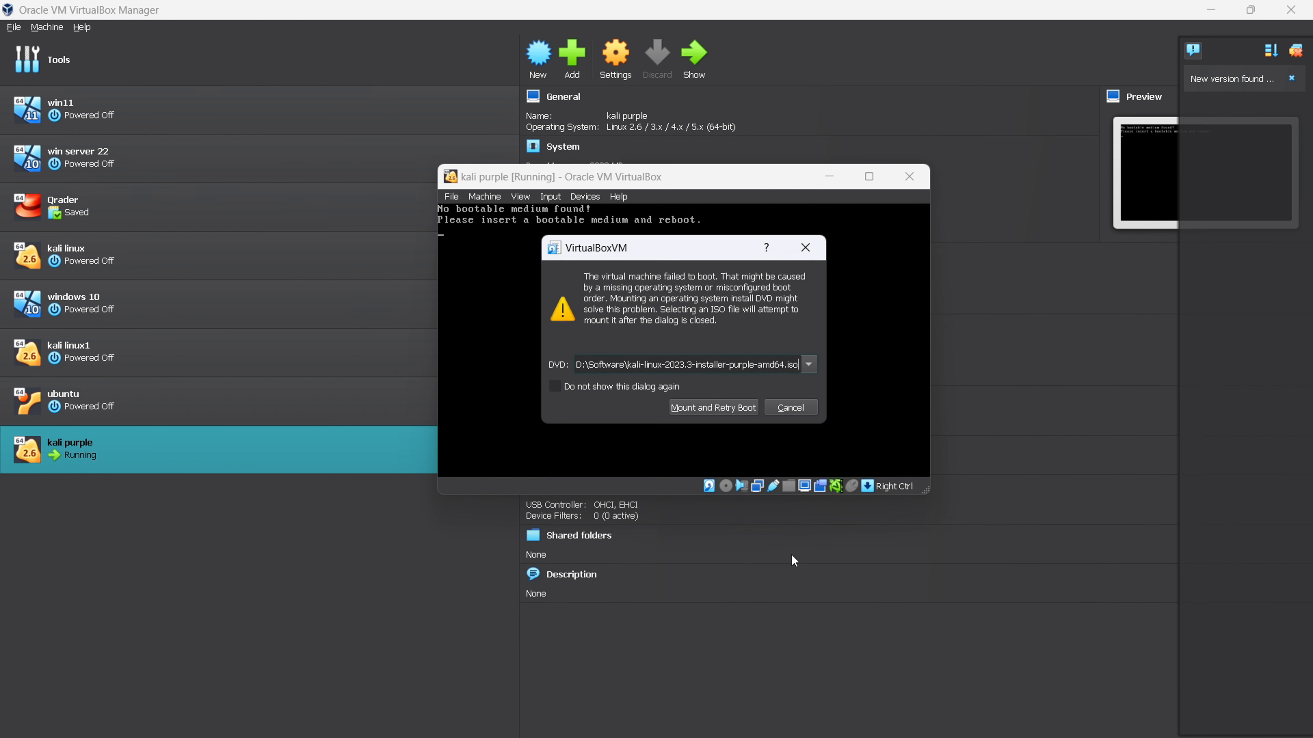
left_click(713, 408)
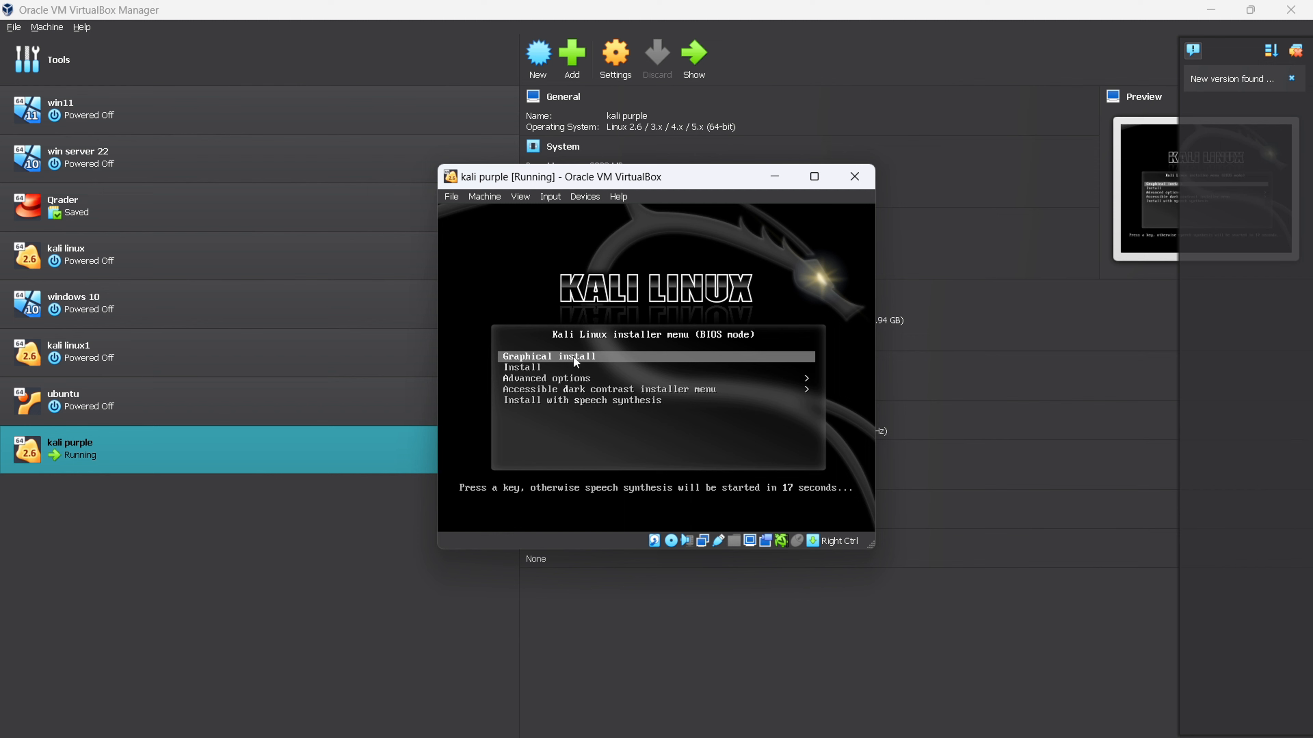
- Launch the Graphical install from the Kali installer menu and maximize the virtual machine window
key("Return")
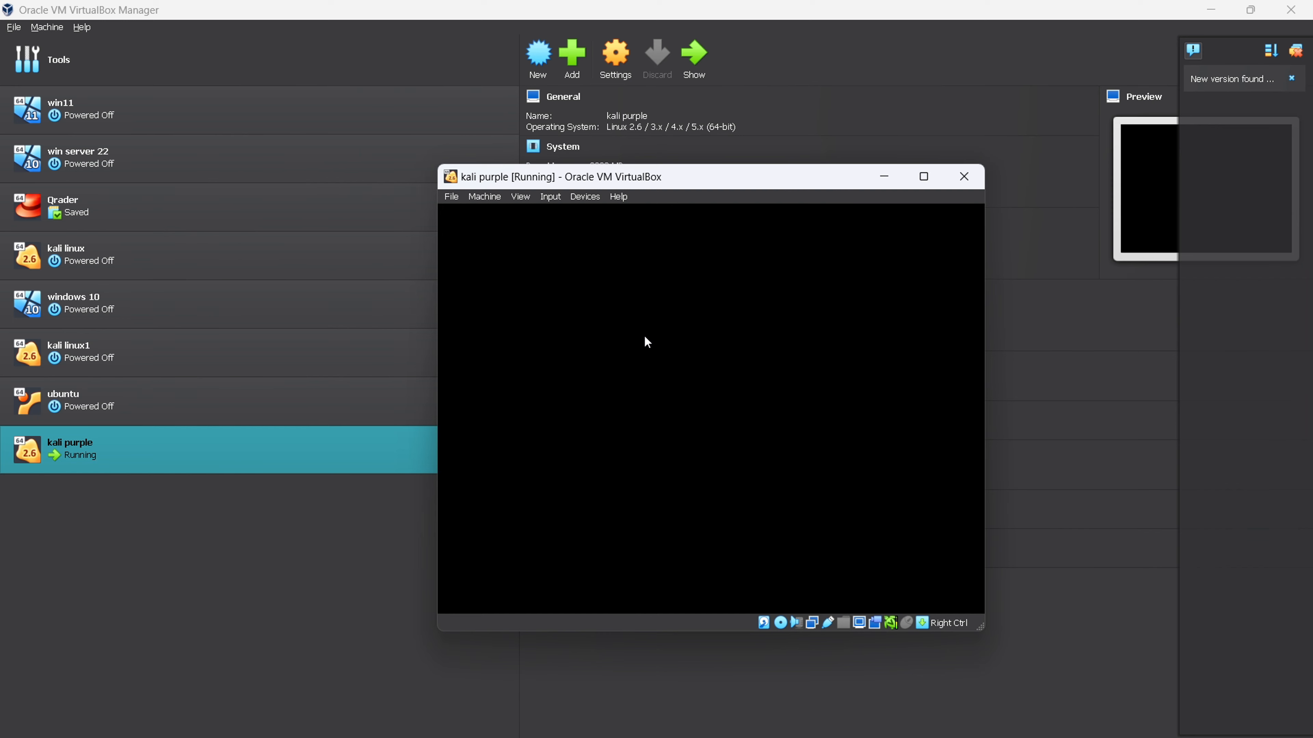
left_click(1205, 11)
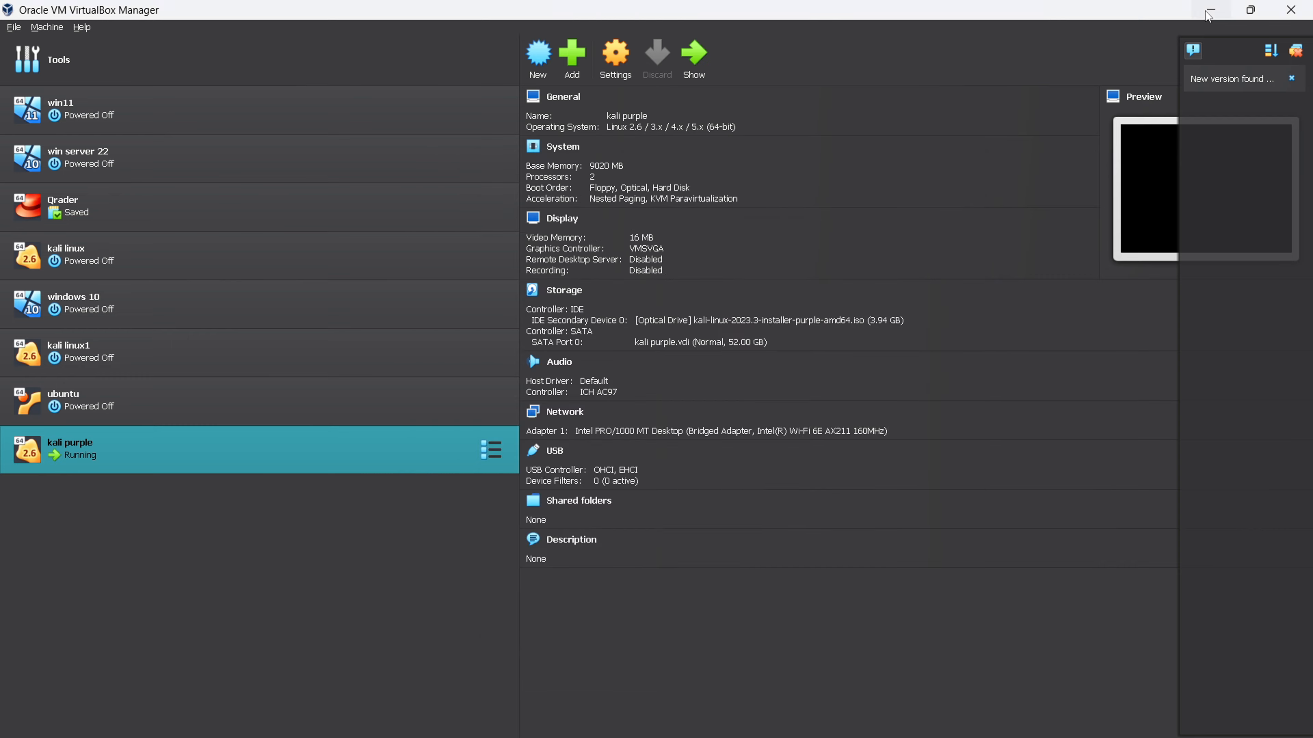
left_click(1210, 12)
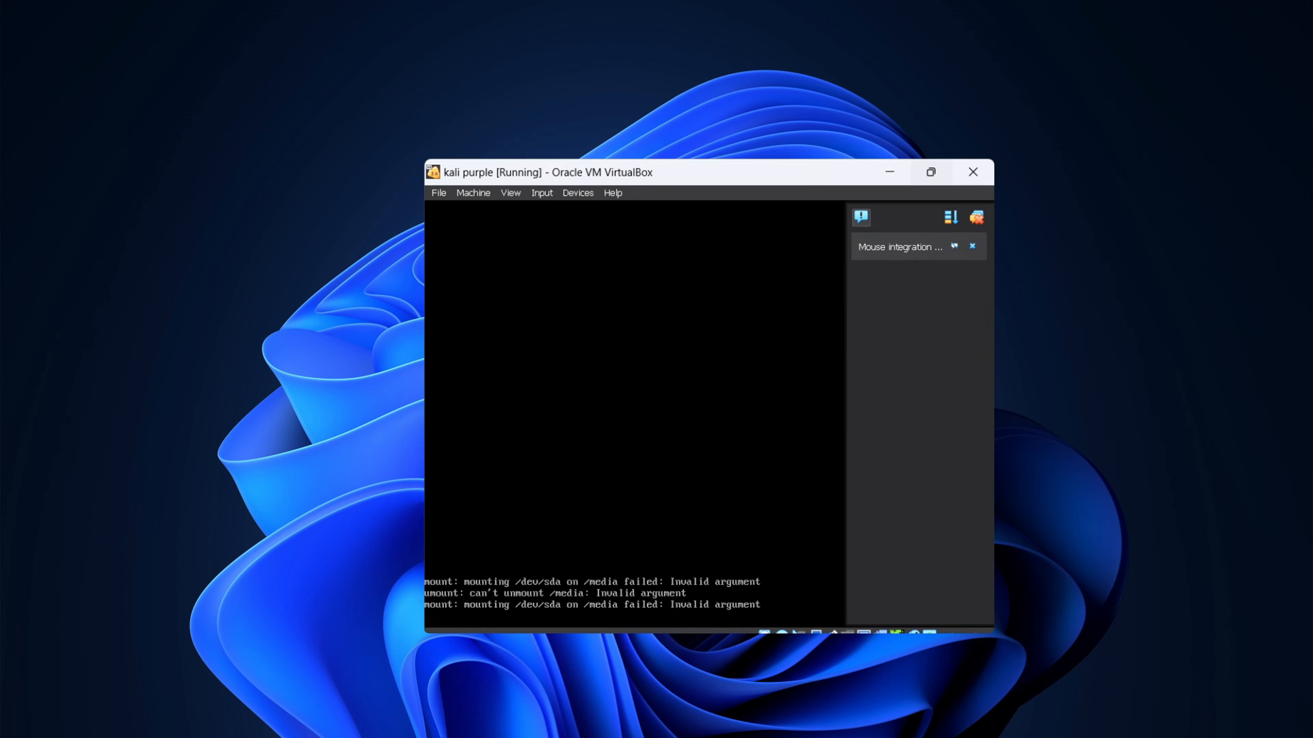
left_click(924, 176)
left_click(1296, 52)
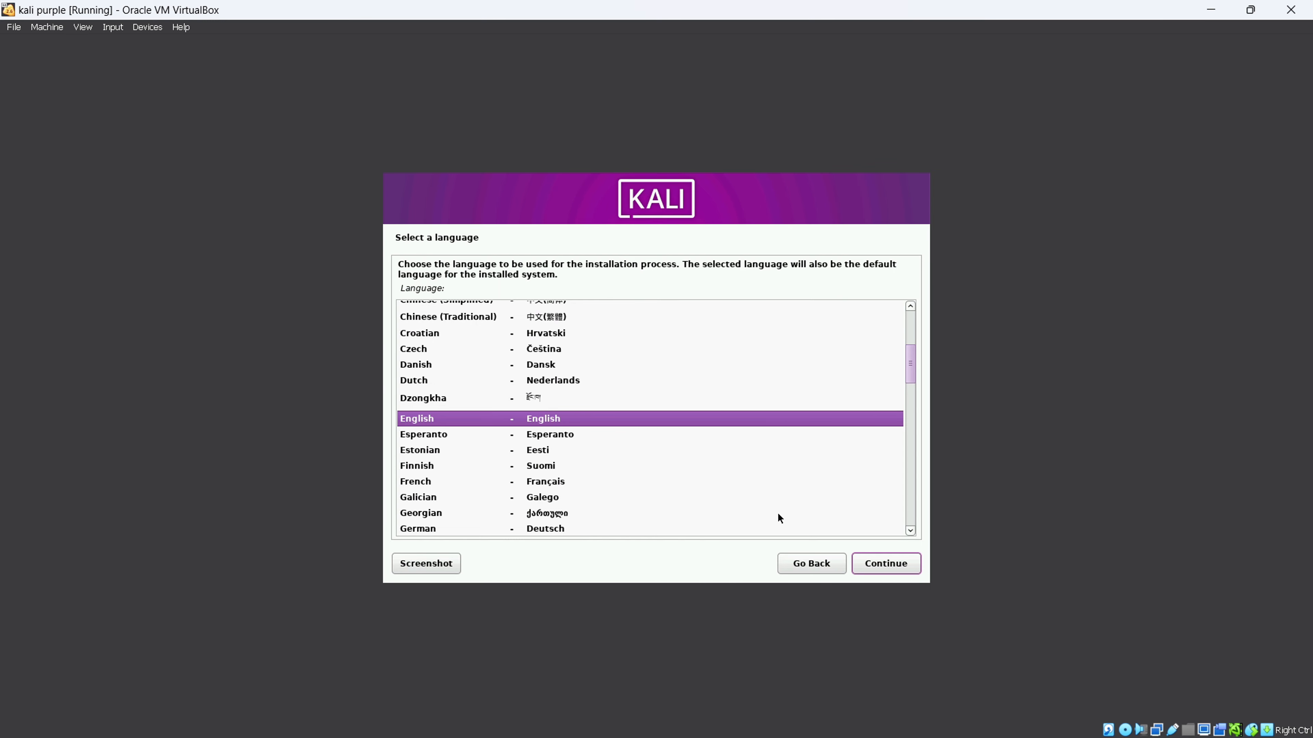
- Continue through the installer with English as language, United States as location and American English as keymap
left_click(893, 563)
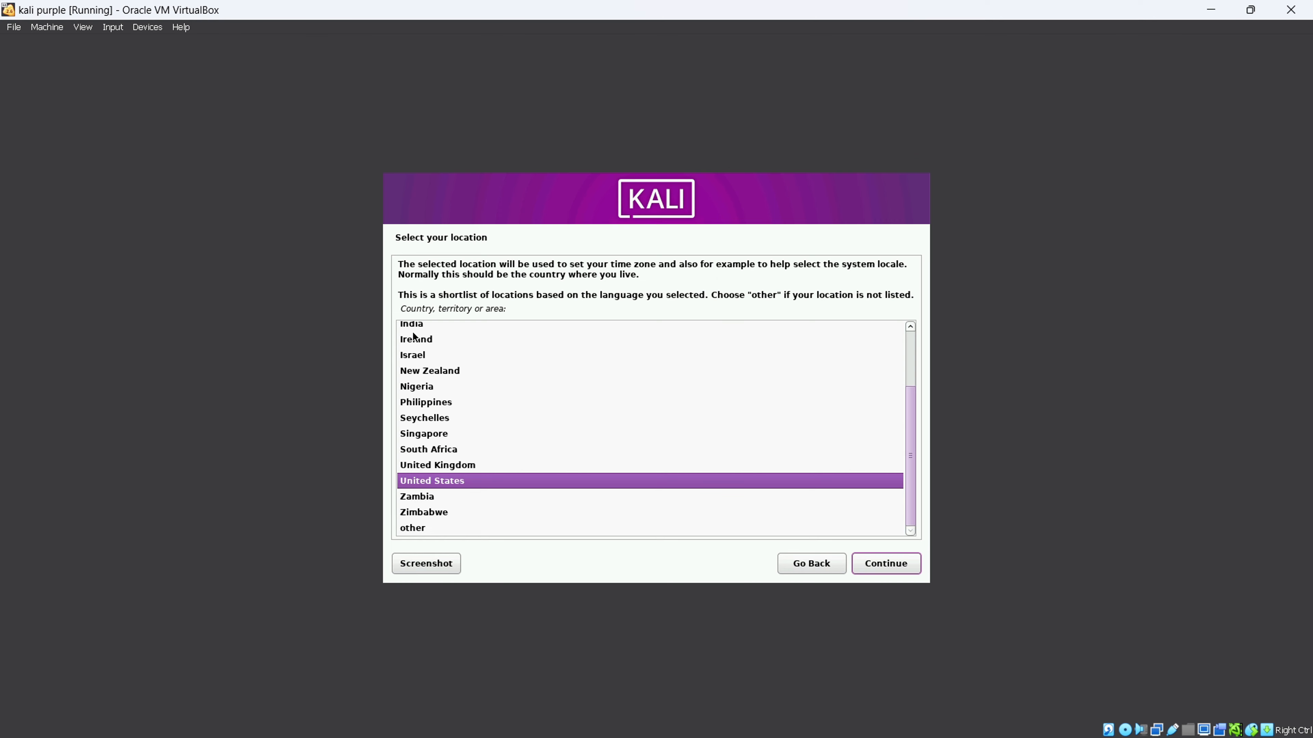
left_click(883, 564)
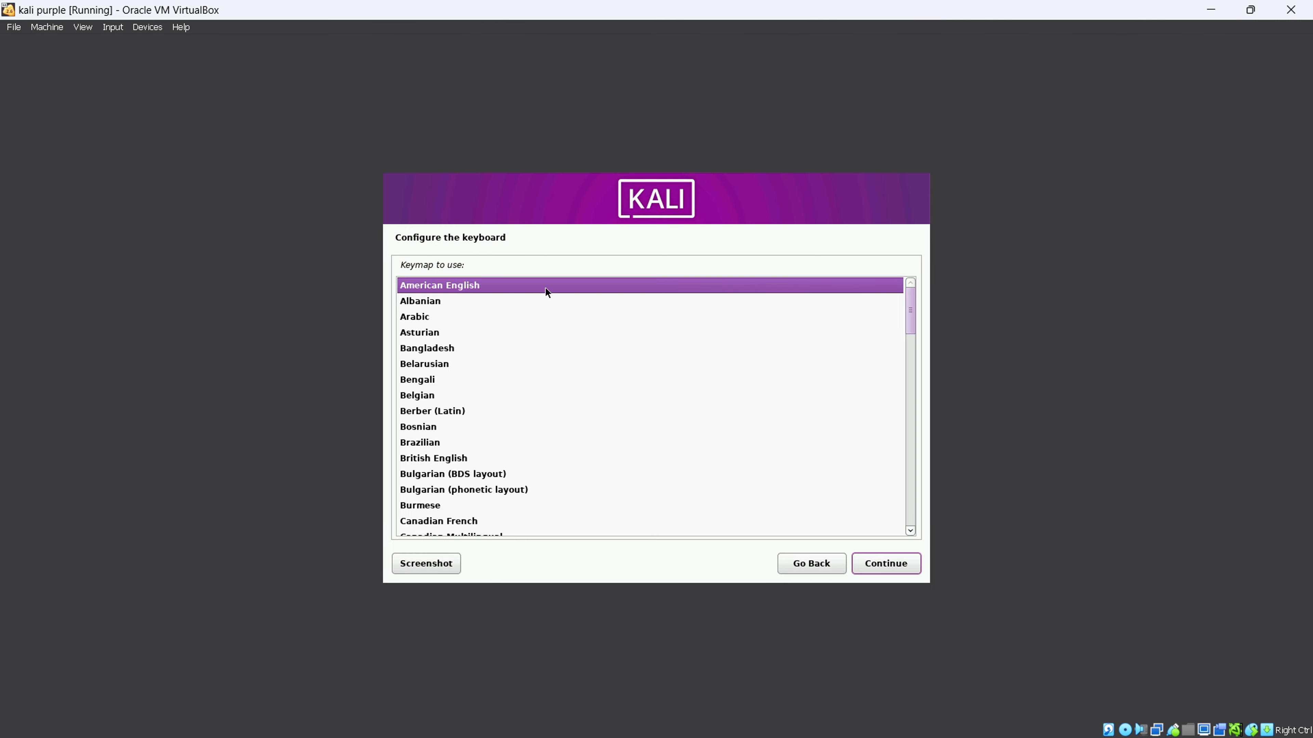
left_click(889, 564)
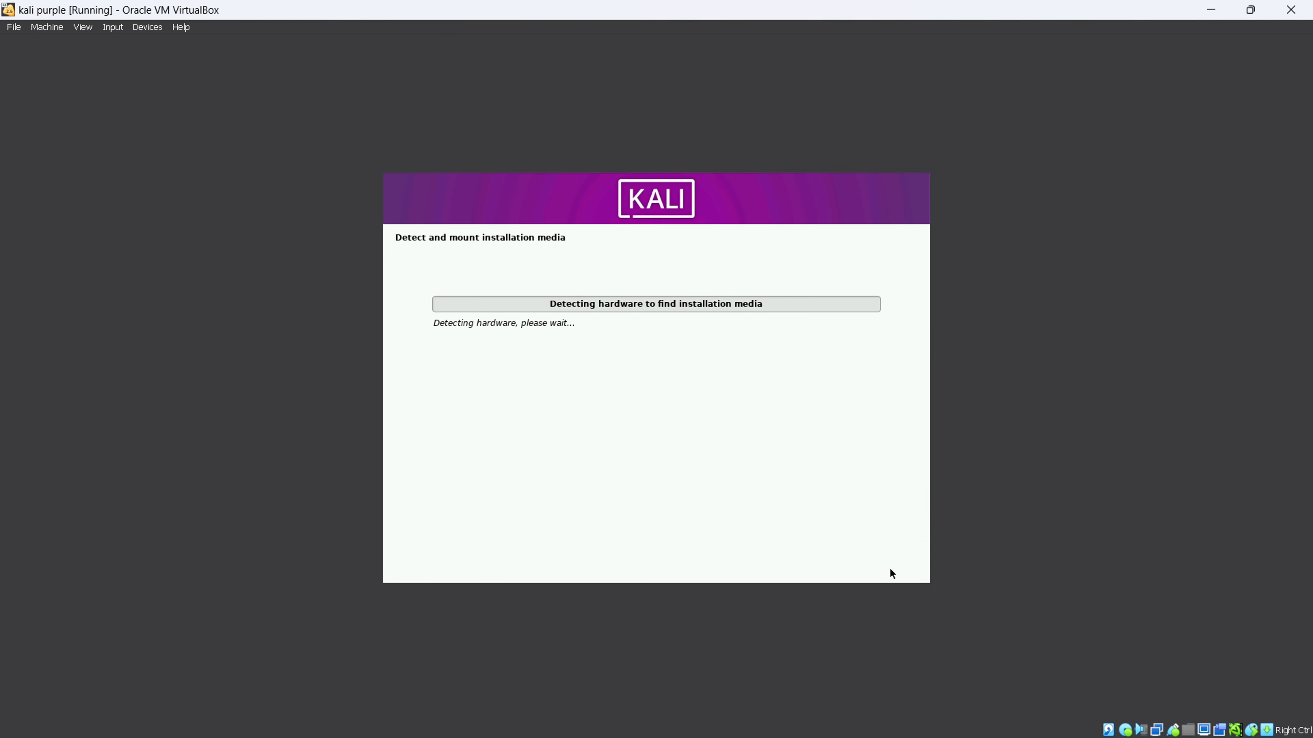
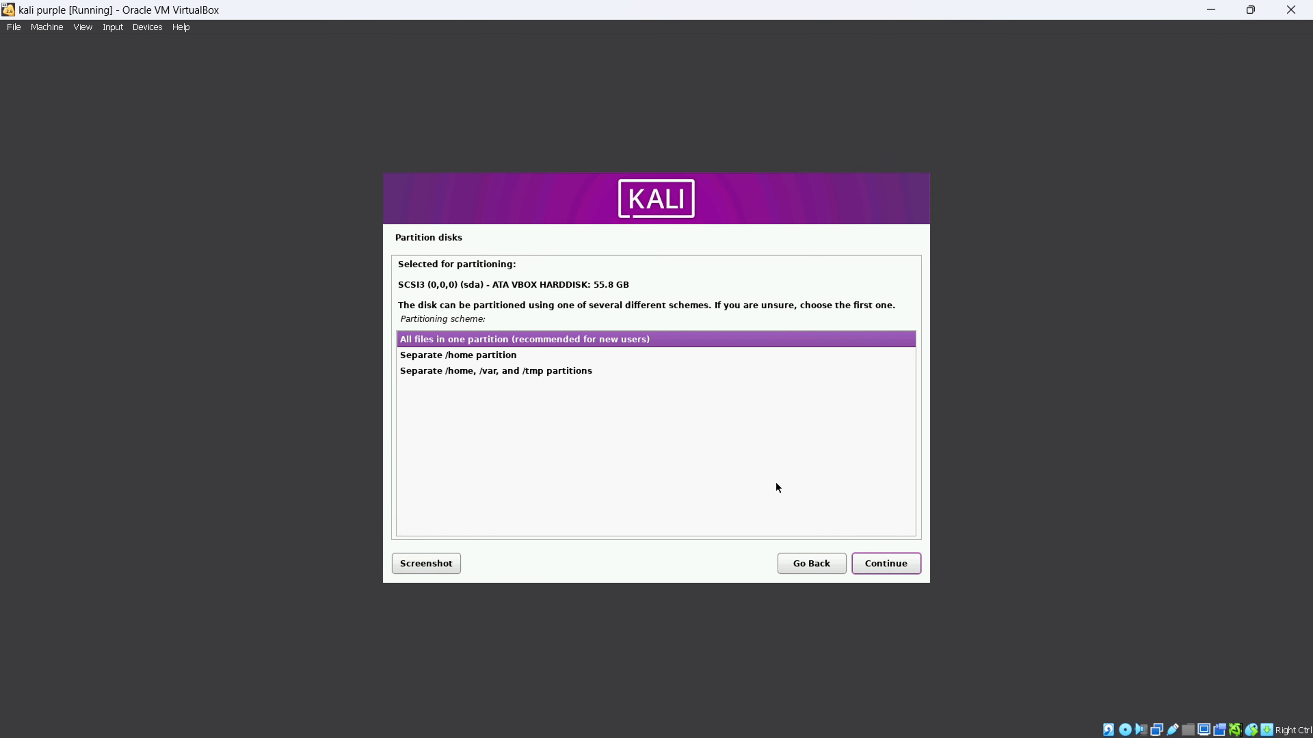
- Partition the whole disk with all files in one partition and confirm writing the changes to disk
left_click(886, 564)
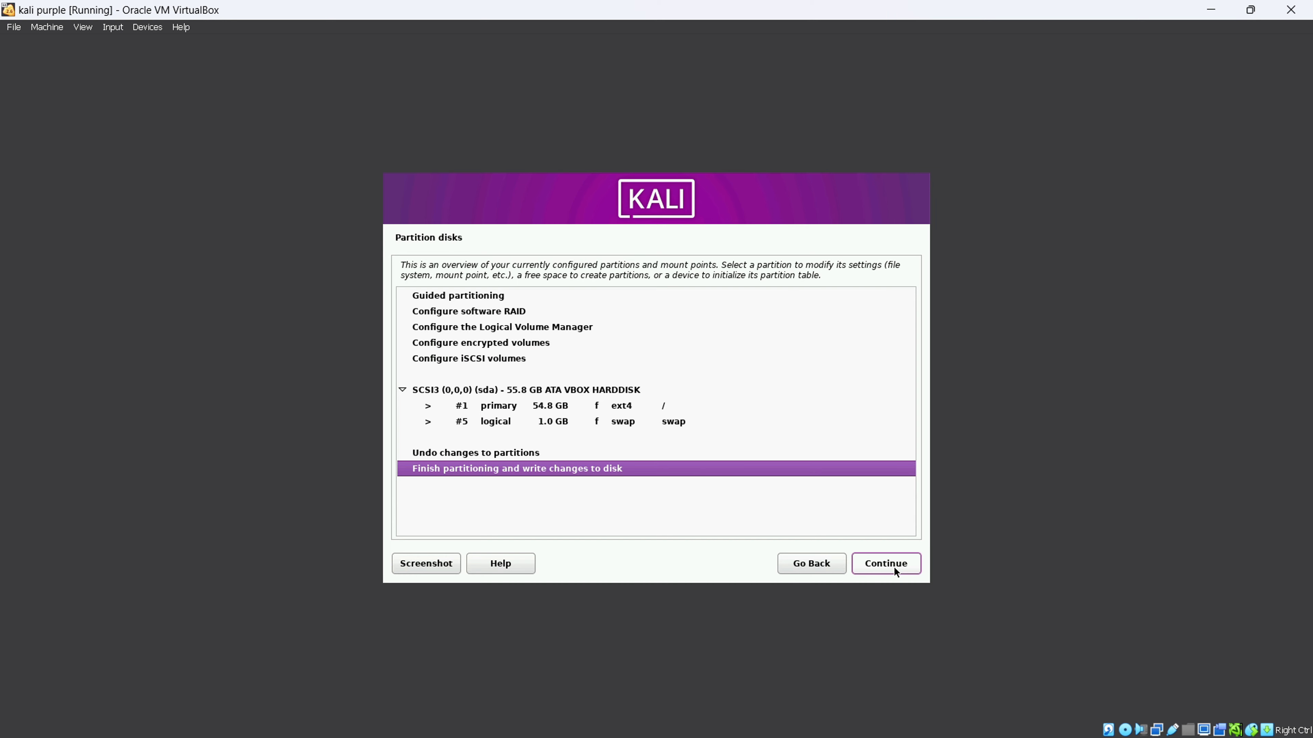
left_click(894, 568)
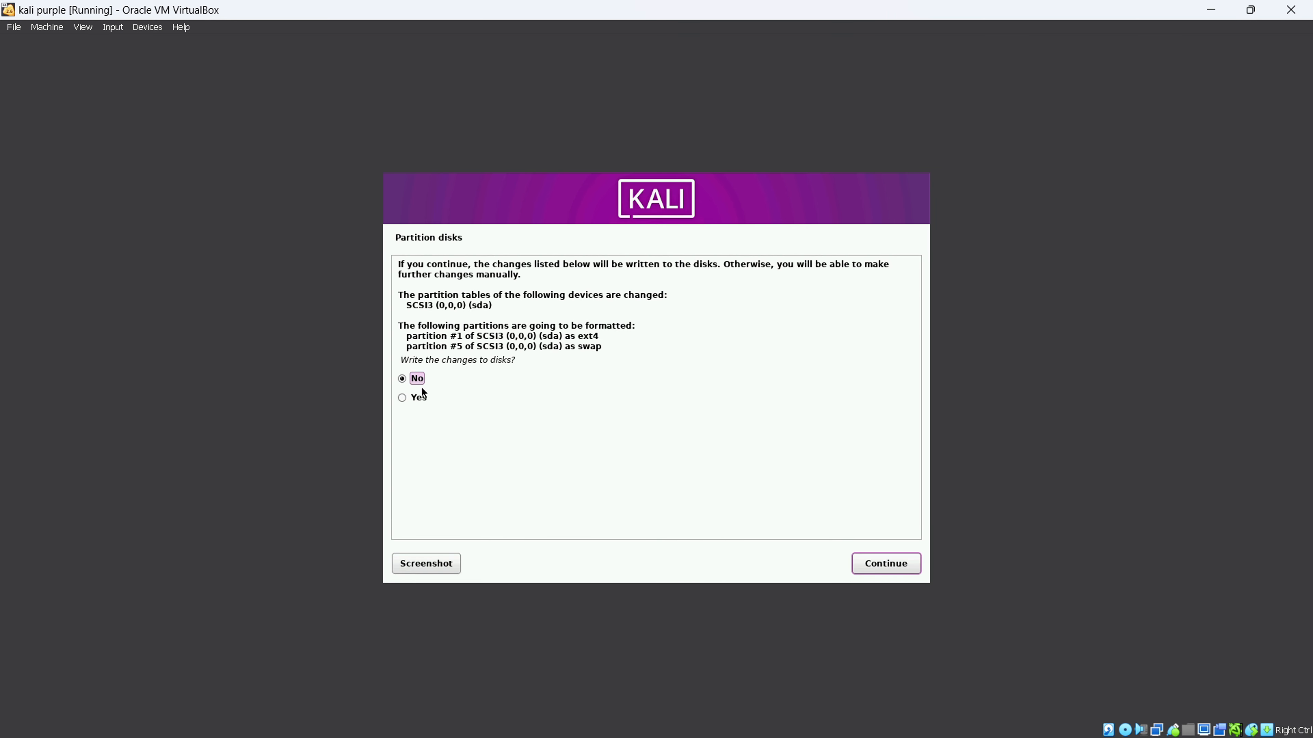
left_click(414, 401)
left_click(875, 565)
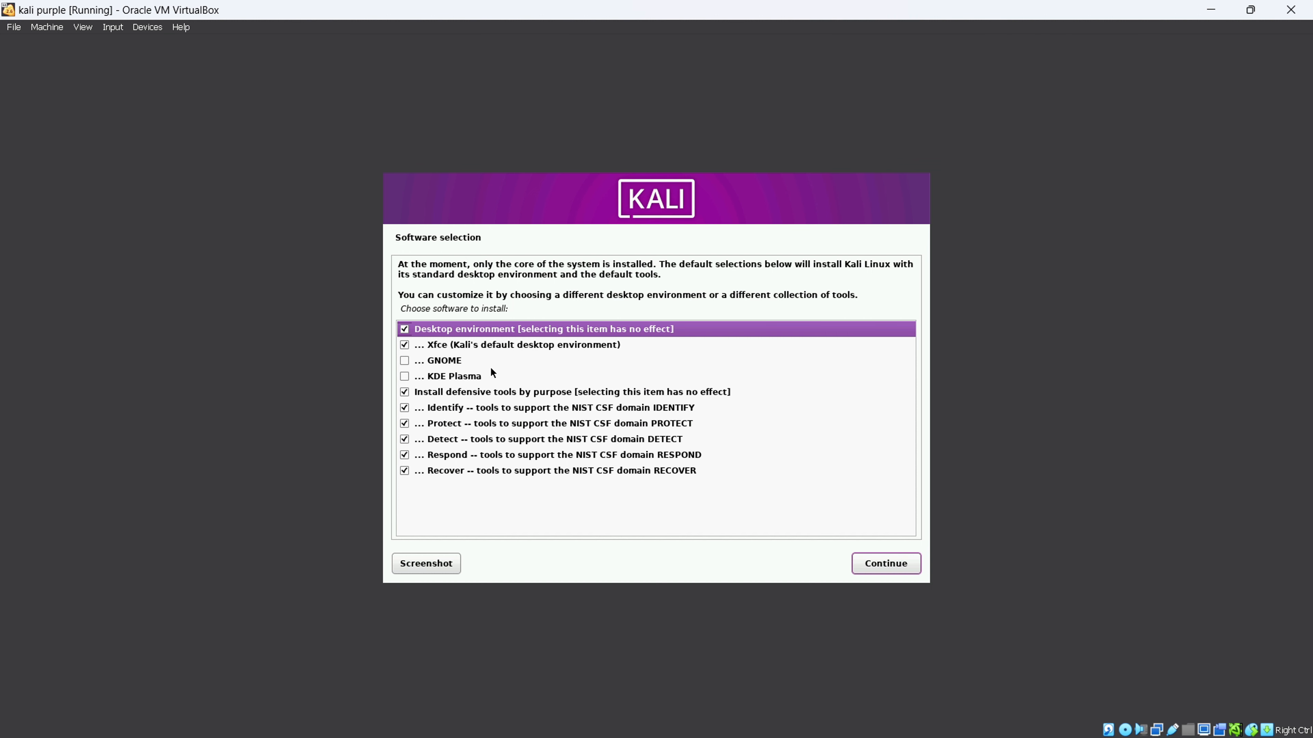
- Keep the default software selection, then agree to install the GRUB boot loader to the primary drive
left_click(877, 564)
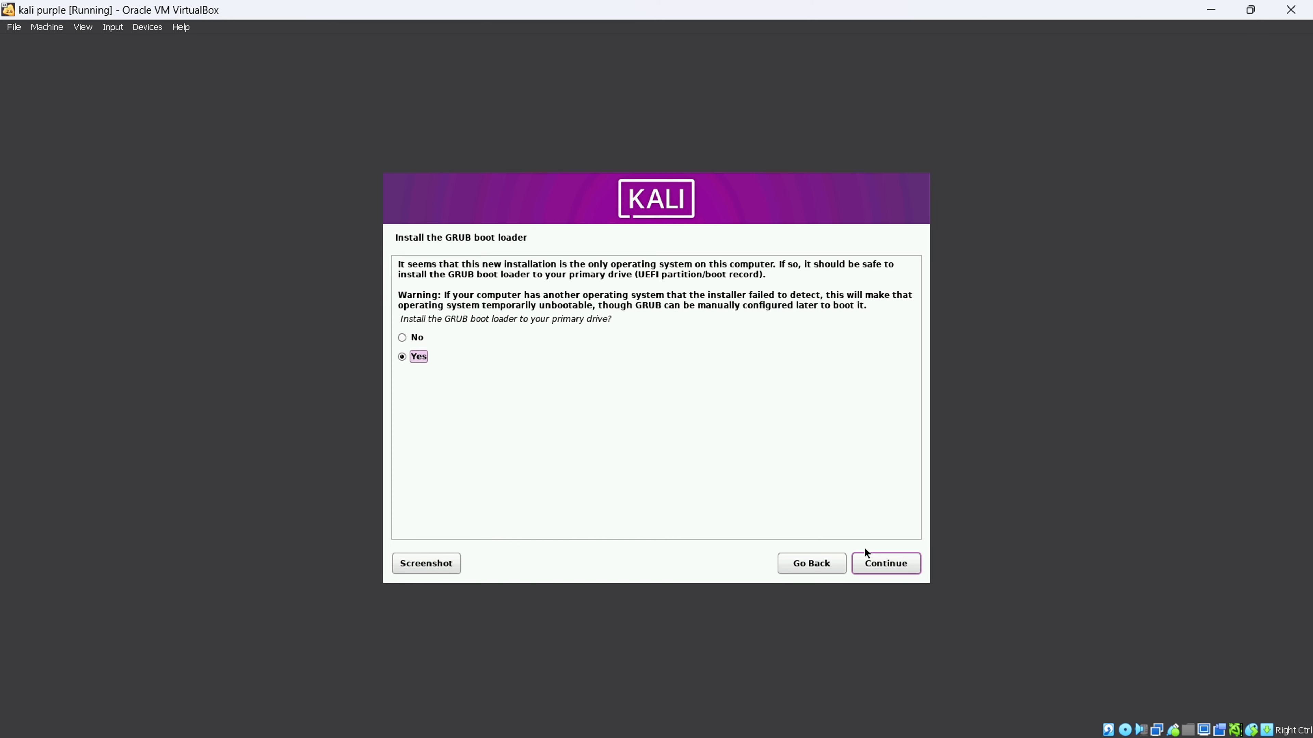
left_click(881, 569)
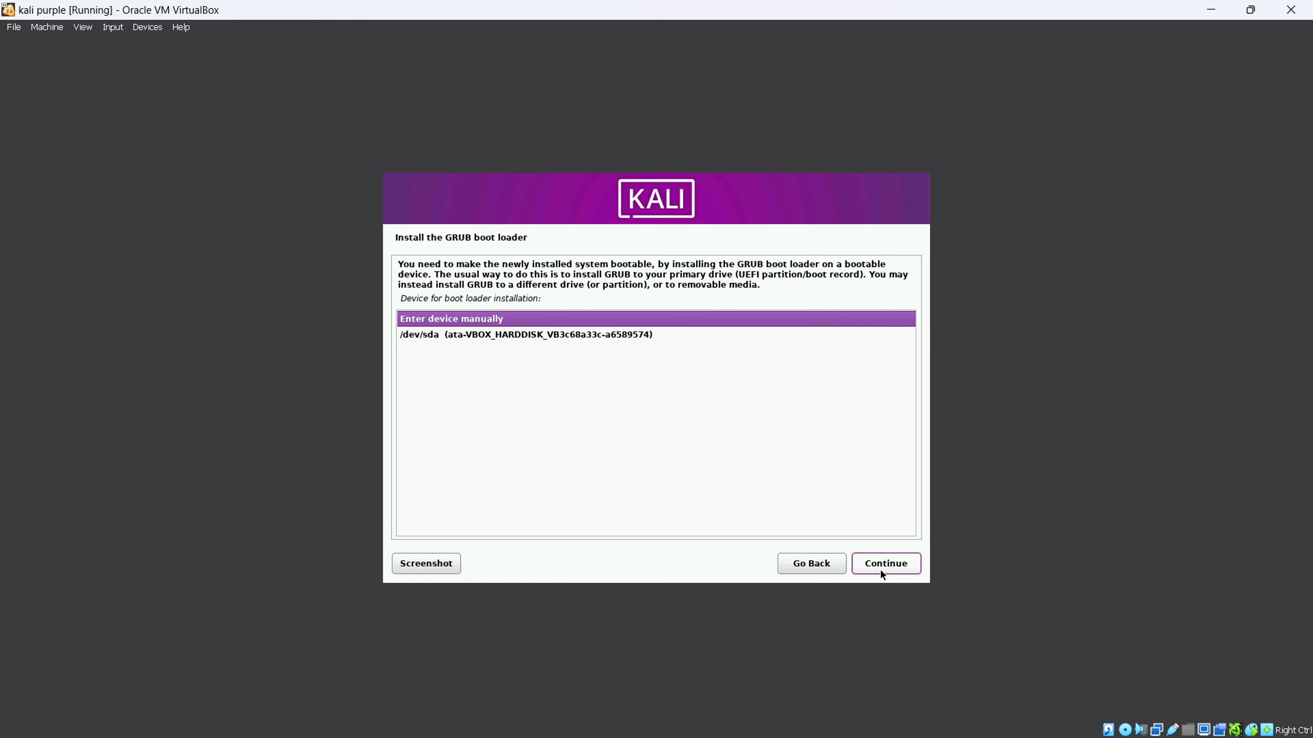